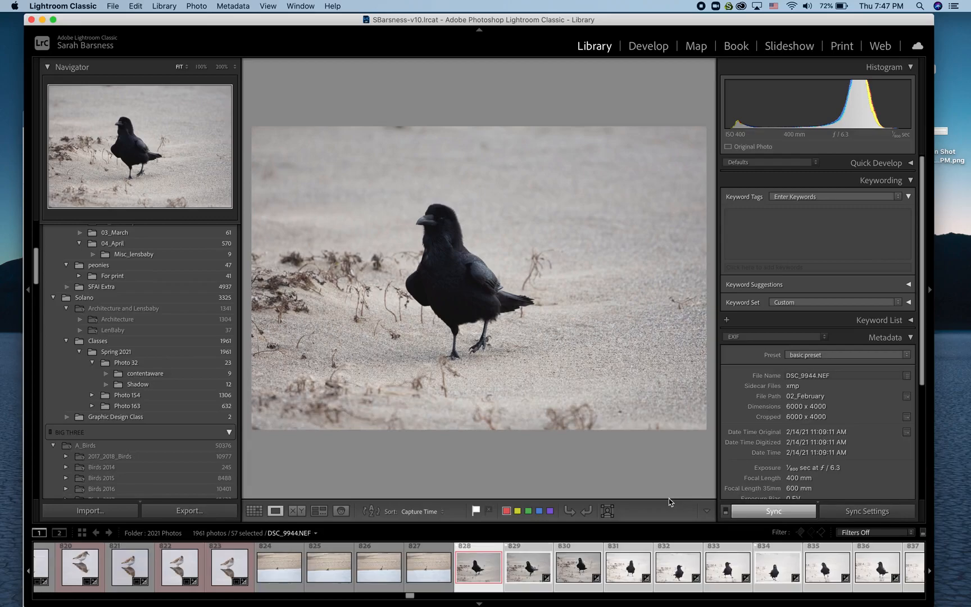
# Show the selected crow photos as a thumbnail grid and look through the whole series
pyautogui.press('g')
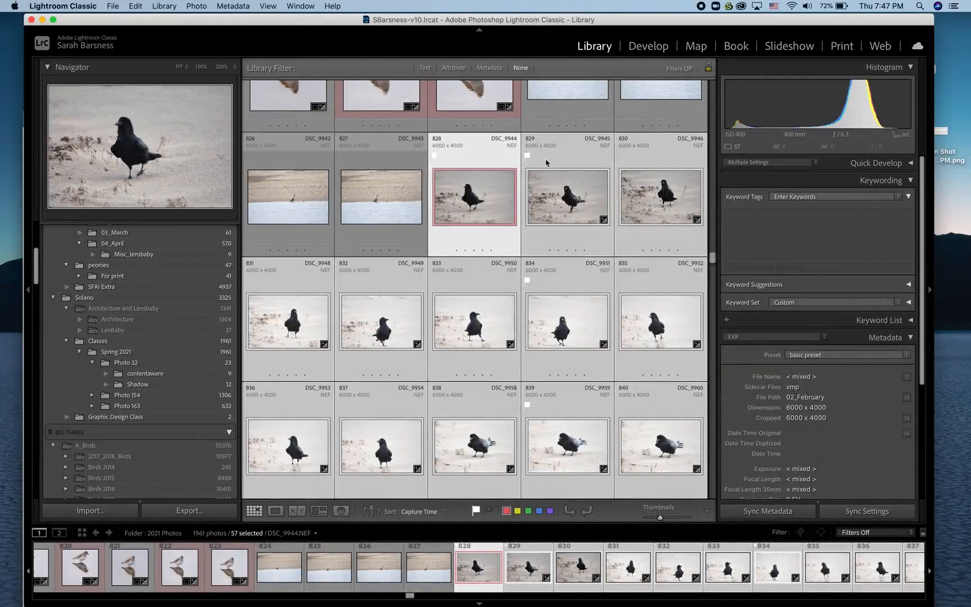
pyautogui.press('f')
pyautogui.scroll(-2, 691, 214)
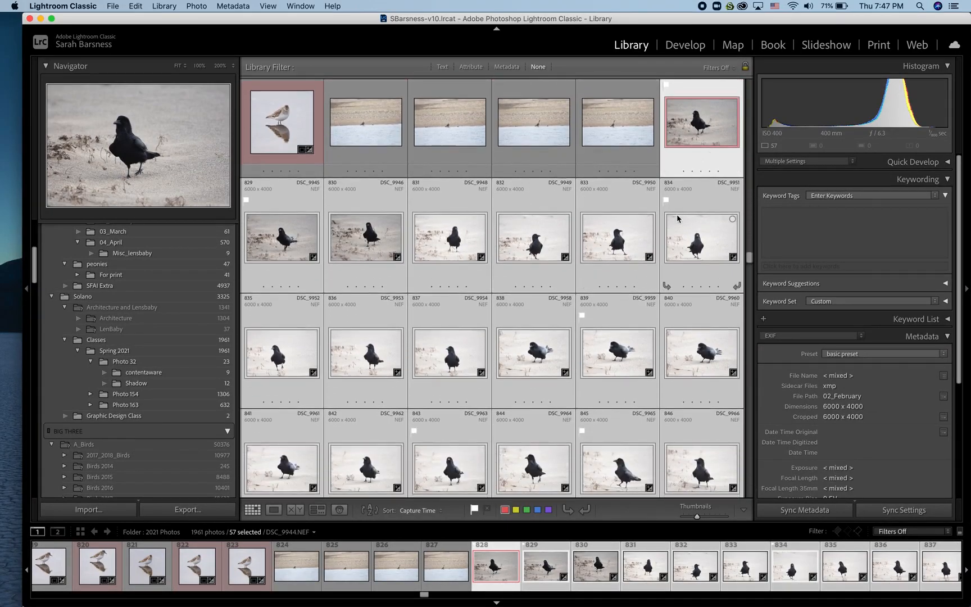
pyautogui.scroll(-2, 677, 218)
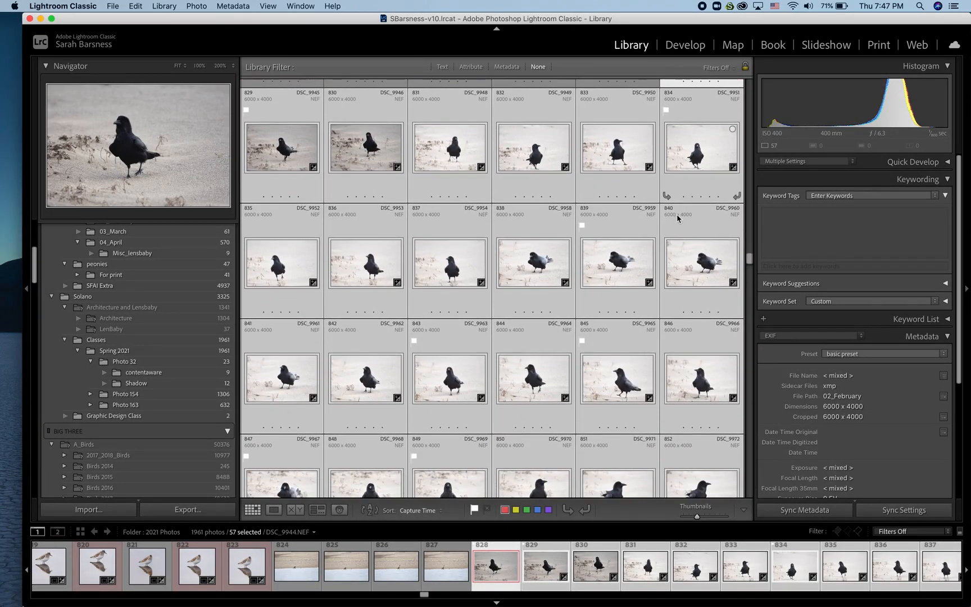
pyautogui.scroll(-2, 677, 218)
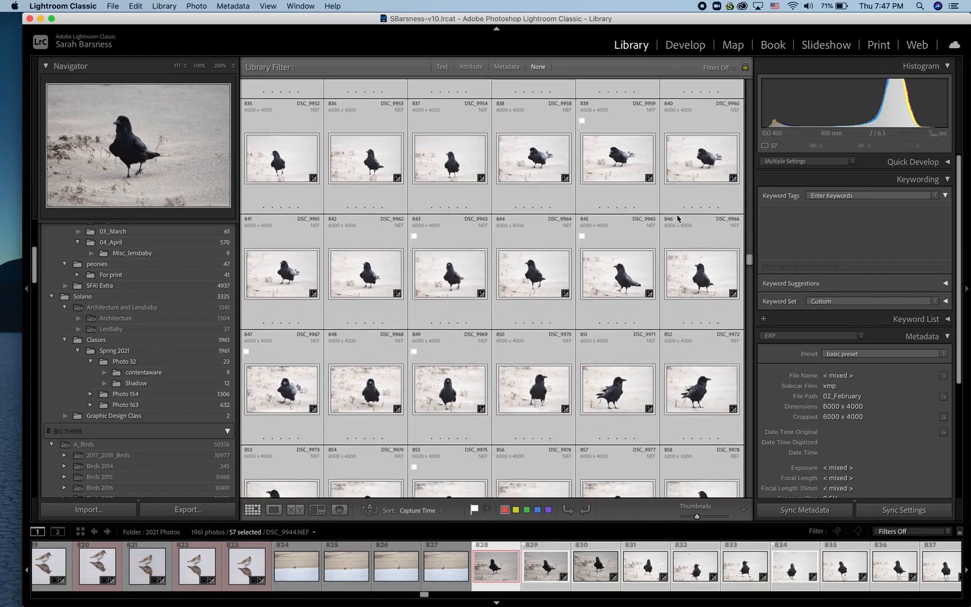
pyautogui.scroll(-2, 677, 218)
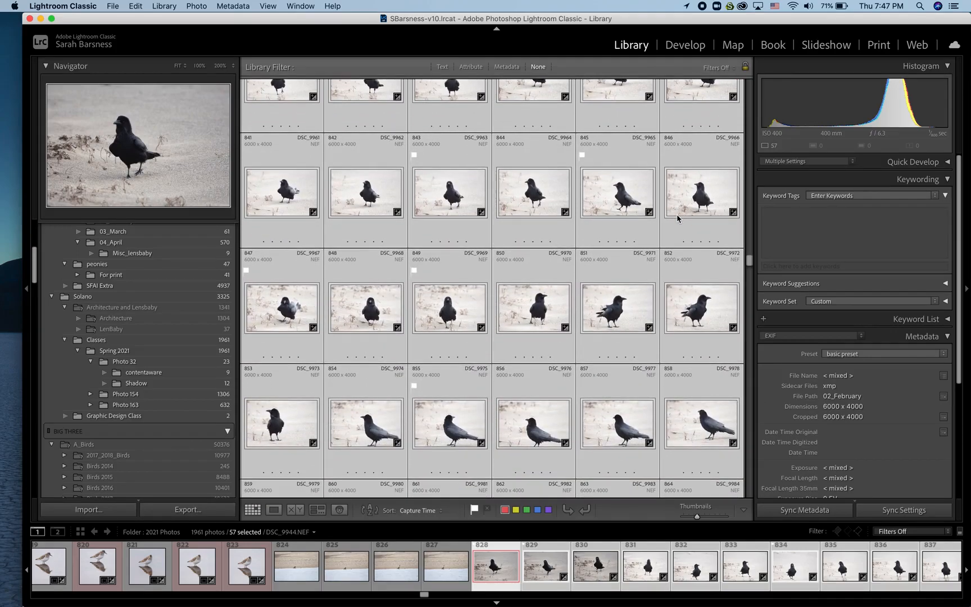
pyautogui.scroll(-3, 677, 218)
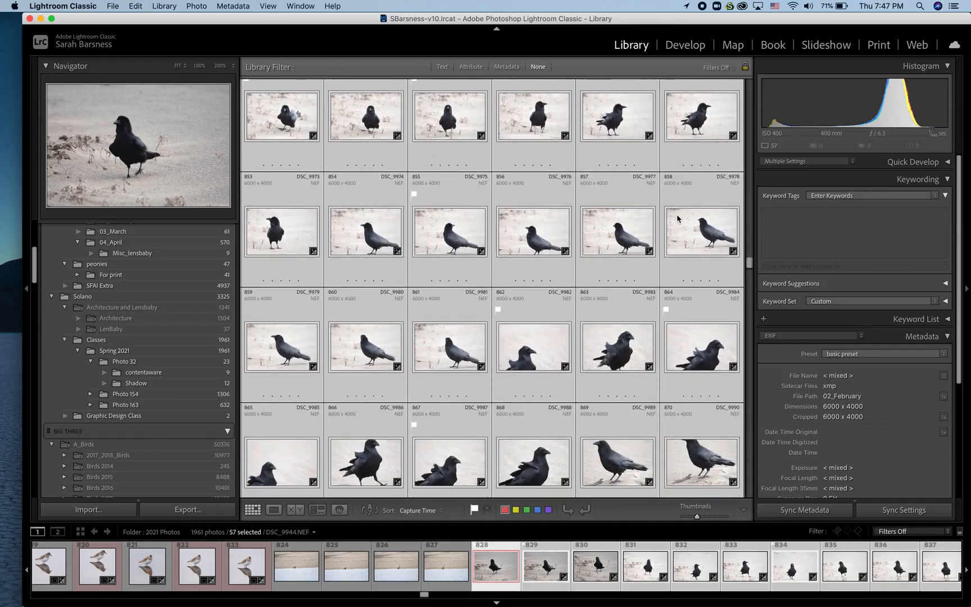
pyautogui.scroll(-4, 677, 218)
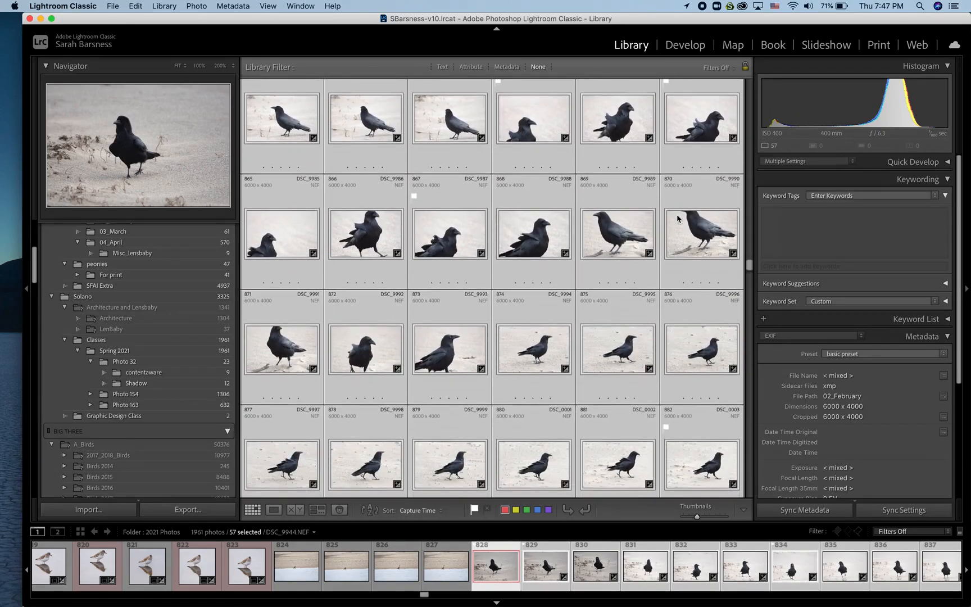
pyautogui.scroll(-2, 677, 218)
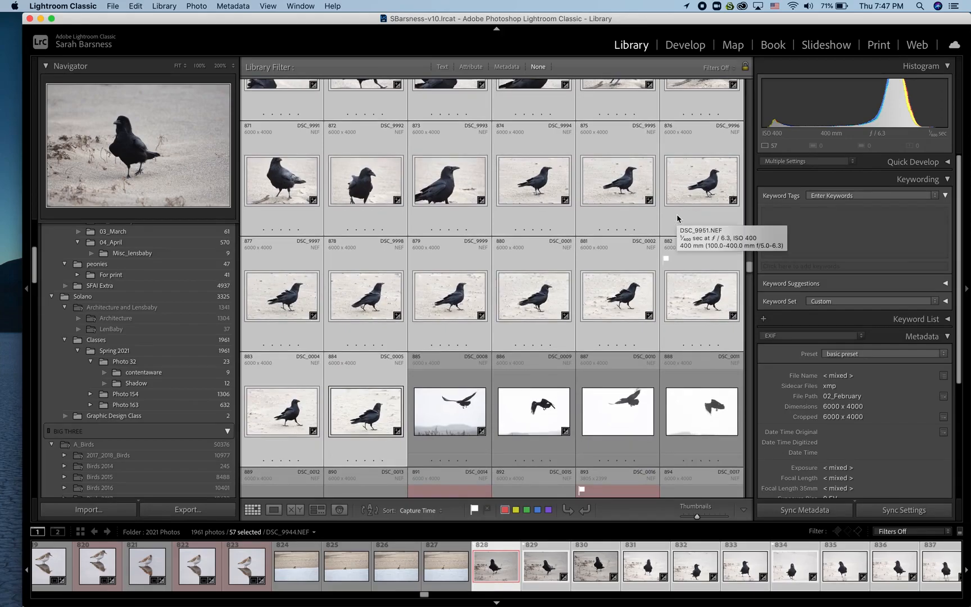
pyautogui.scroll(3, 677, 217)
pyautogui.scroll(3, 677, 218)
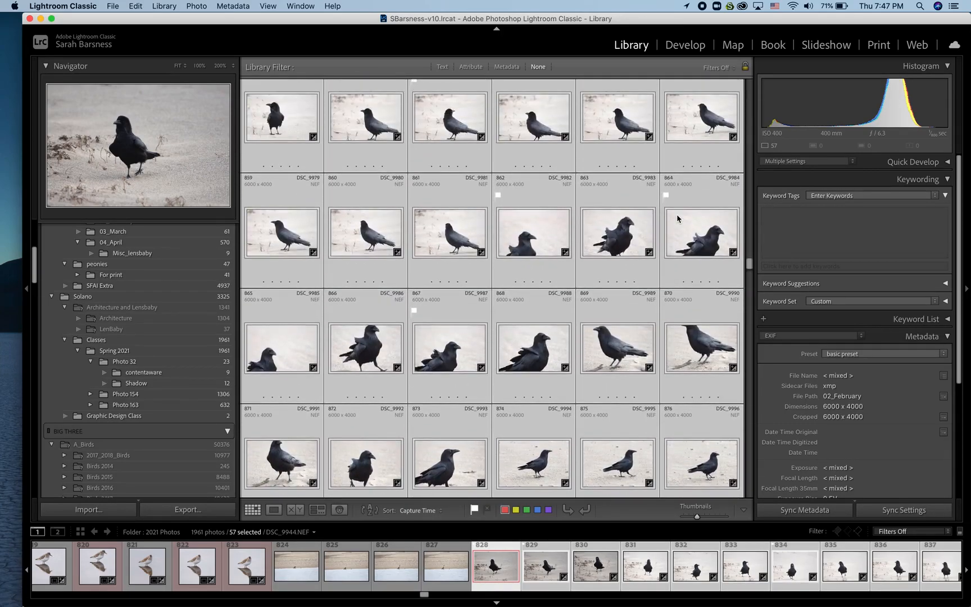
pyautogui.scroll(5, 677, 218)
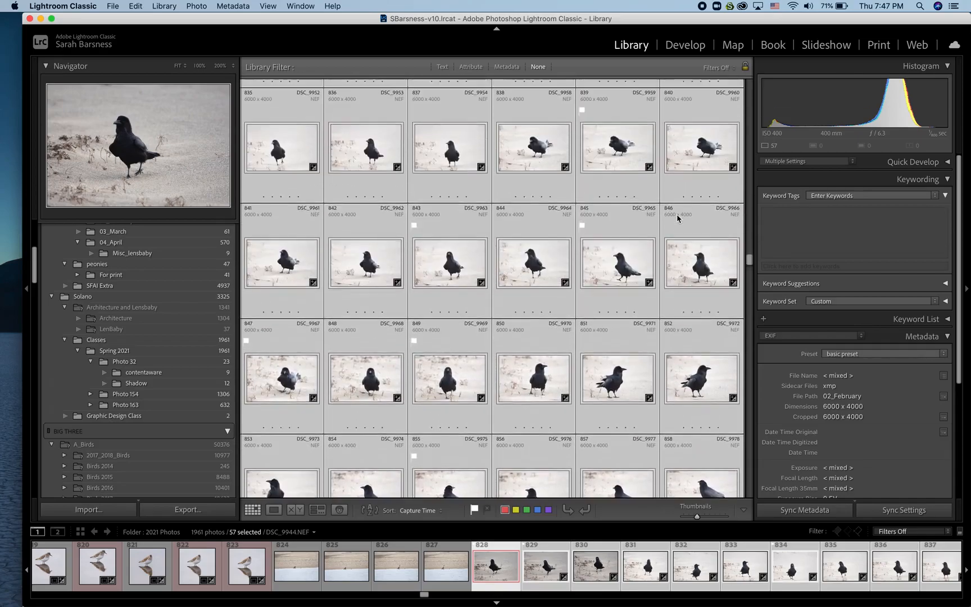
pyautogui.scroll(1, 677, 218)
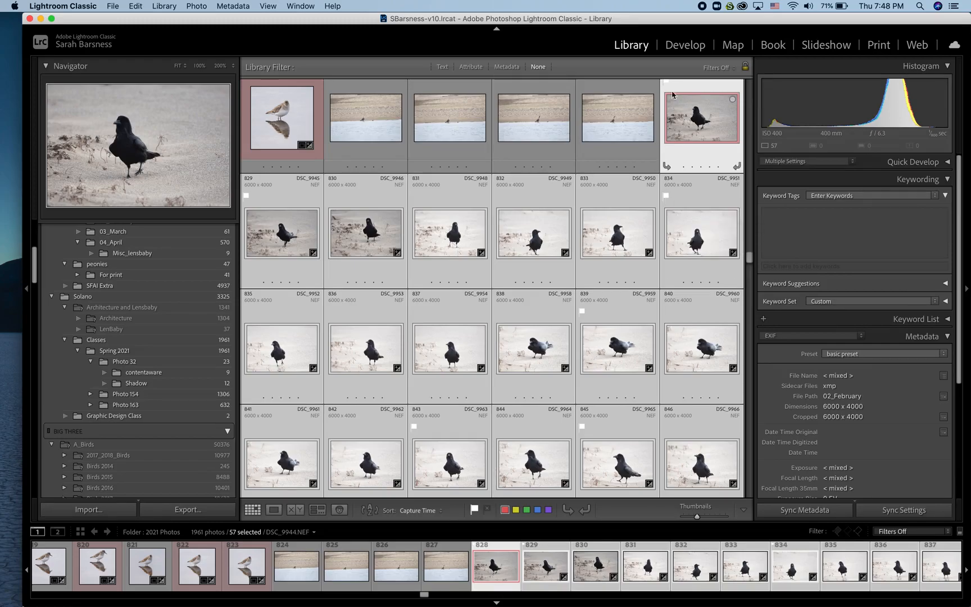
# Open only DSC_9944.NEF in Develop and crop it to a 1 x 1 square framed tightly around the crow
pyautogui.click(686, 50)
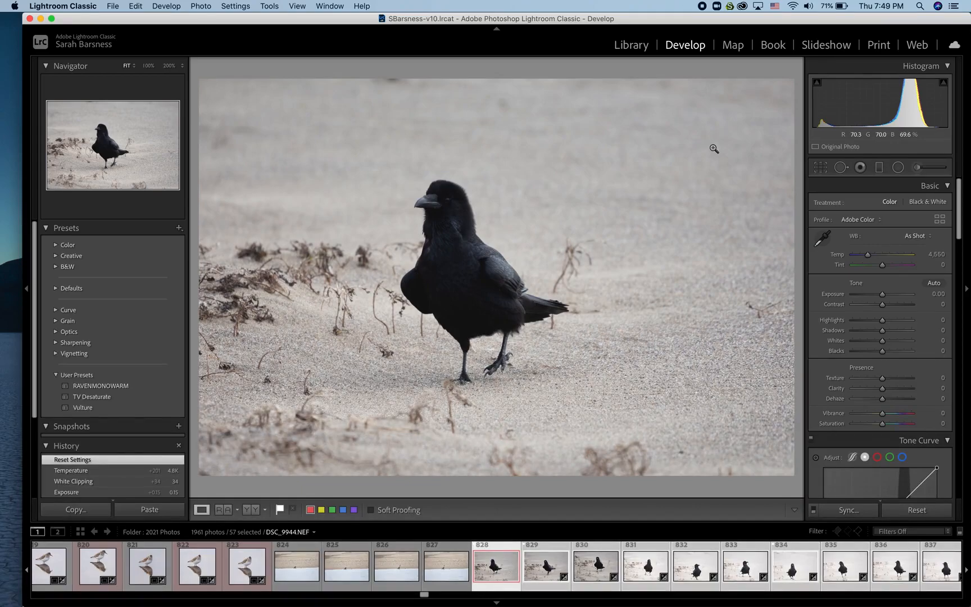
pyautogui.press('super+d')
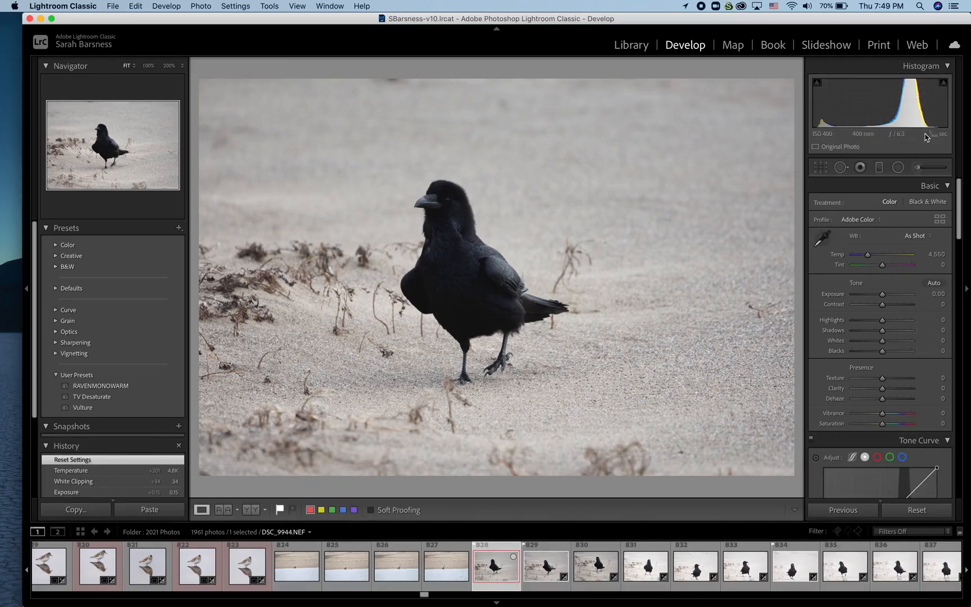
pyautogui.click(821, 168)
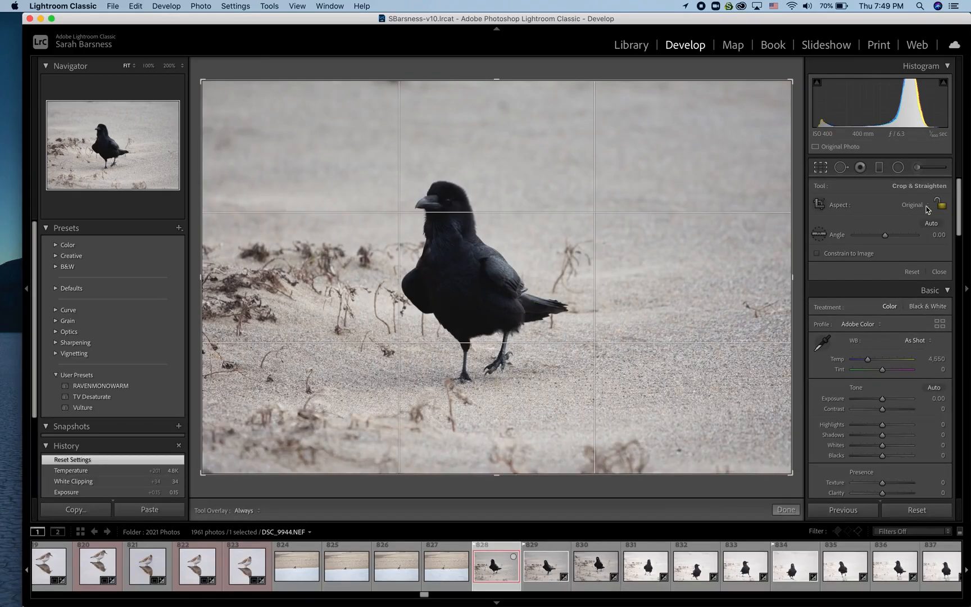
pyautogui.click(927, 208)
pyautogui.click(921, 230)
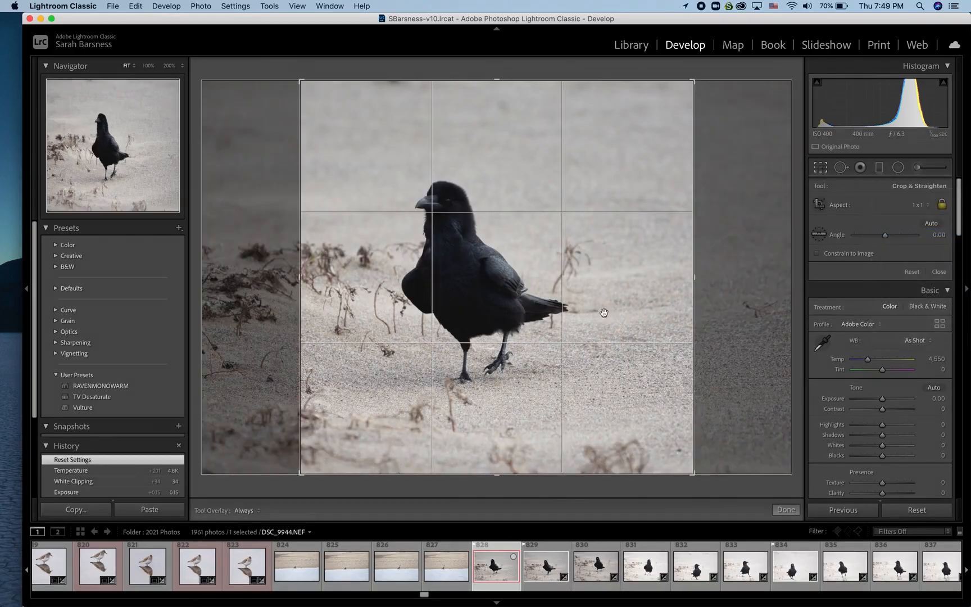
pyautogui.moveTo(692, 80); pyautogui.dragTo(660, 103)
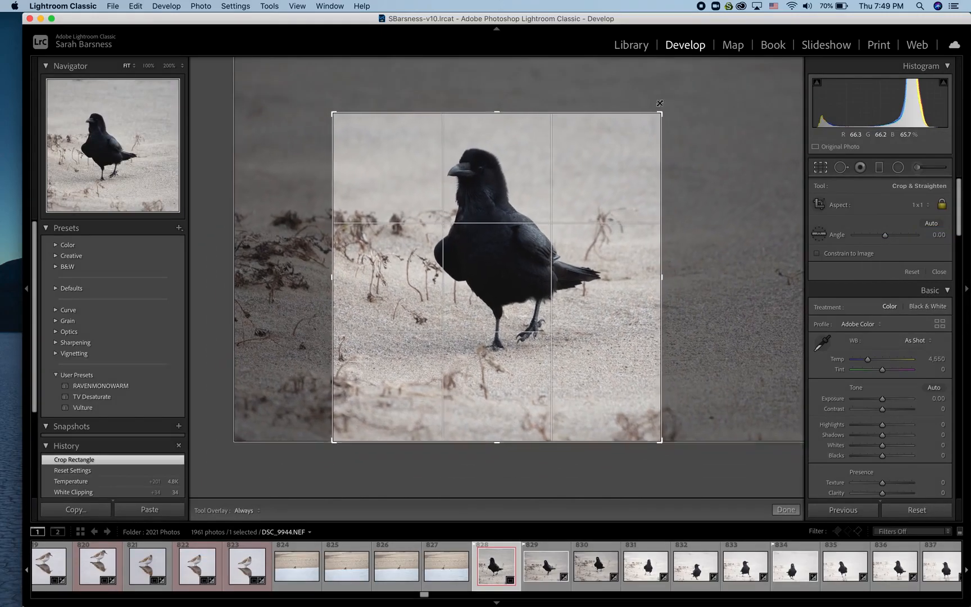
pyautogui.moveTo(552, 207); pyautogui.dragTo(551, 241)
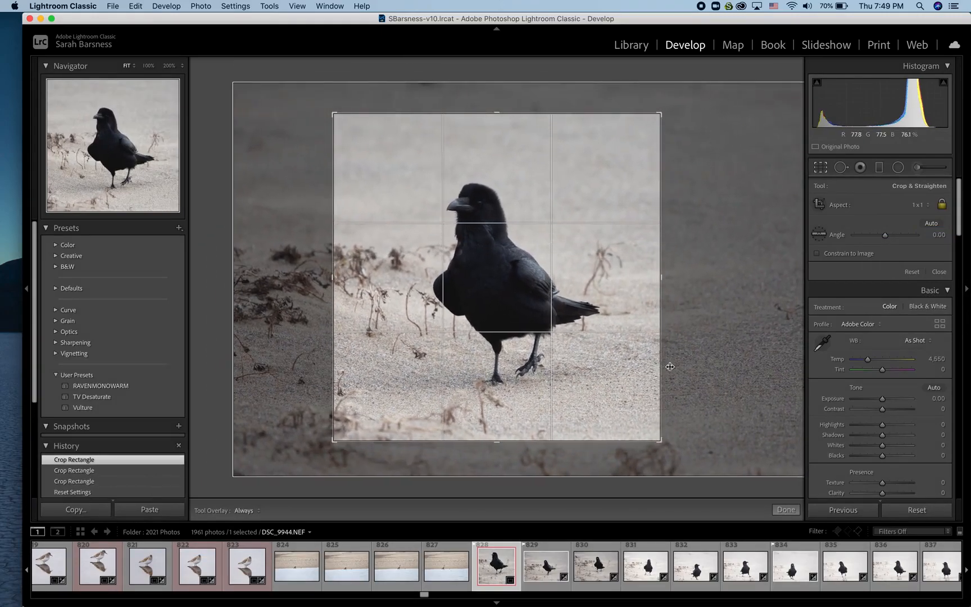
pyautogui.click(785, 510)
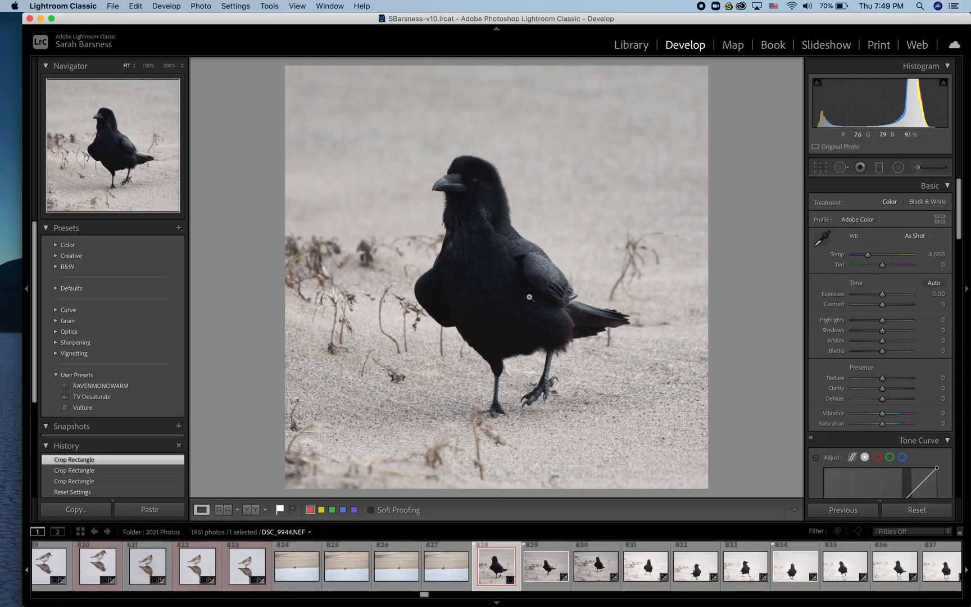
# Set Temp to 4,797, Exposure +0.55, Shadows +44, Whites +13, Blacks -39, Texture +8 and Clarity +18 on the crow photo
pyautogui.moveTo(867, 256); pyautogui.dragTo(868, 256)
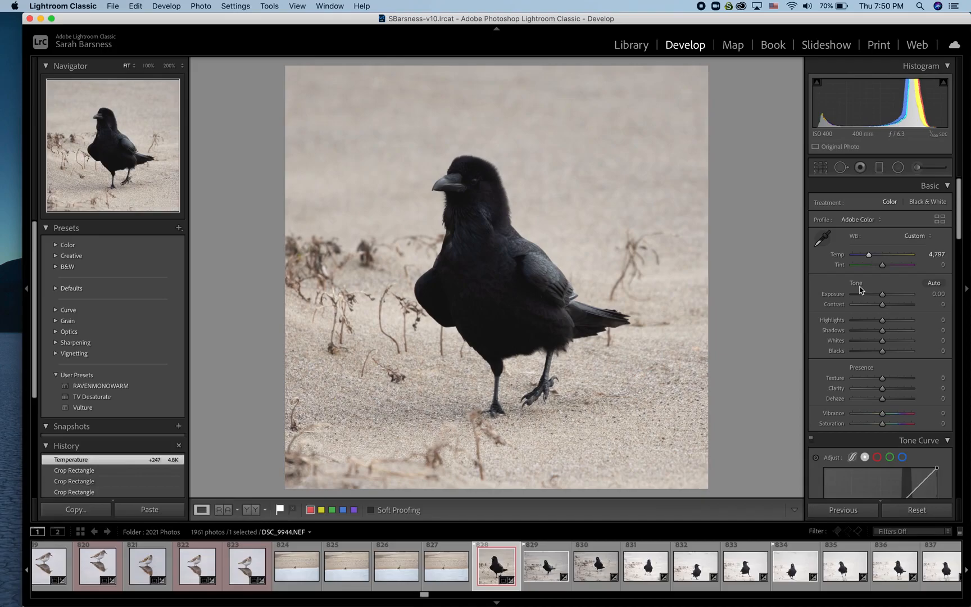
pyautogui.moveTo(883, 298); pyautogui.dragTo(885, 299)
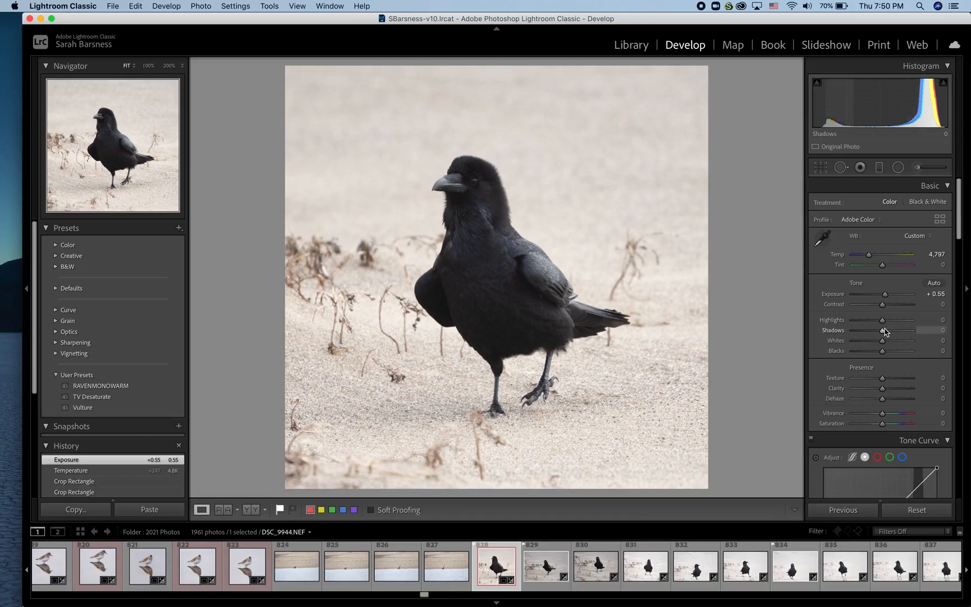
pyautogui.moveTo(884, 331); pyautogui.dragTo(897, 332)
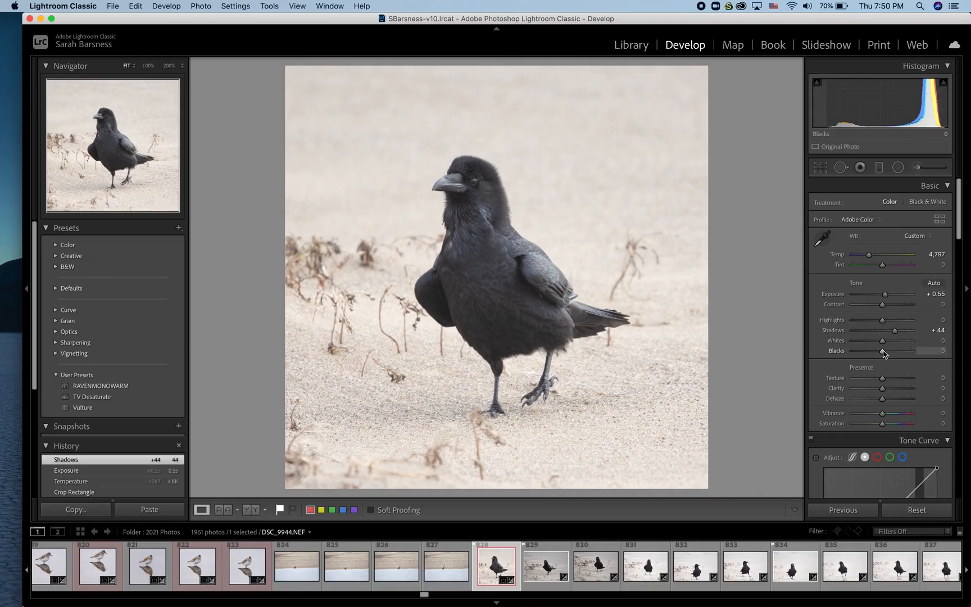
pyautogui.moveTo(882, 340); pyautogui.dragTo(886, 390)
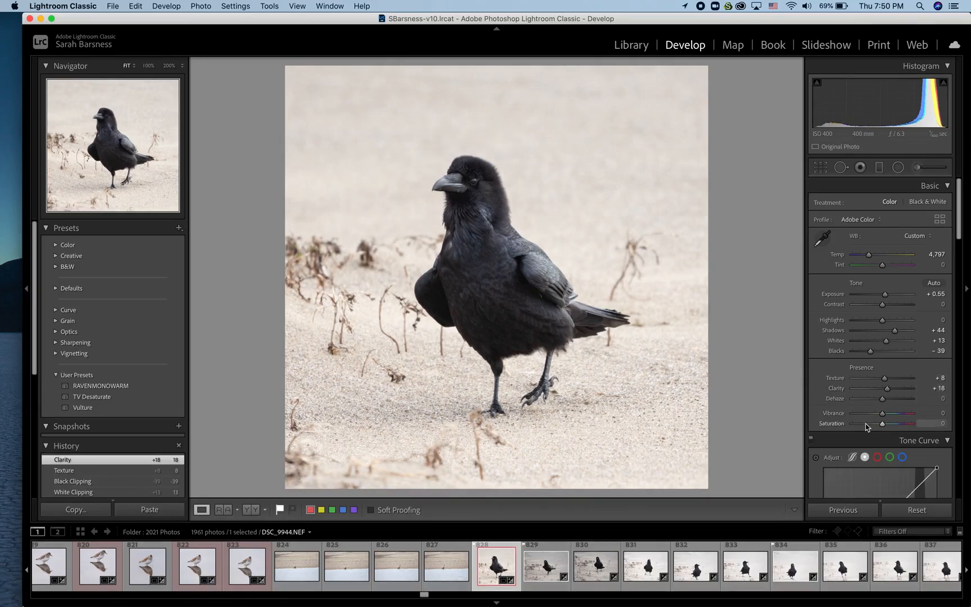
# Add a post-crop vignette to the crow photo with an amount of -14
pyautogui.scroll(-15, 865, 427)
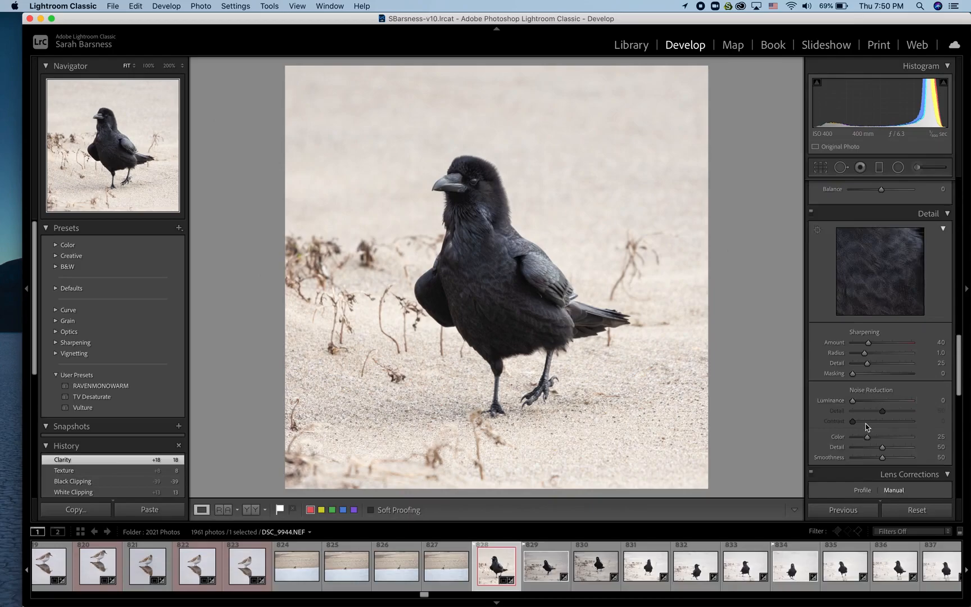
pyautogui.scroll(1, 866, 427)
pyautogui.moveTo(882, 380); pyautogui.dragTo(879, 383)
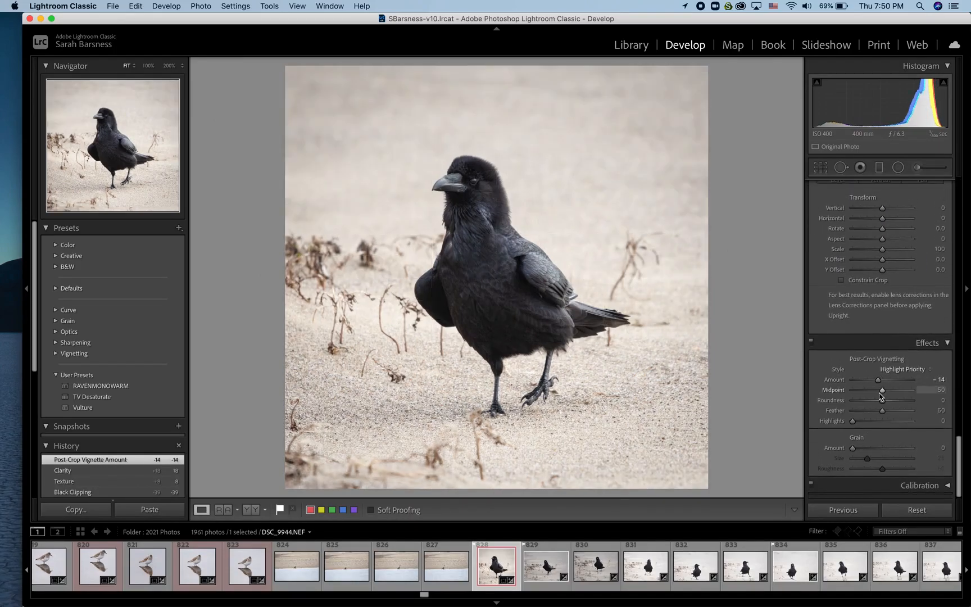
pyautogui.scroll(15, 880, 396)
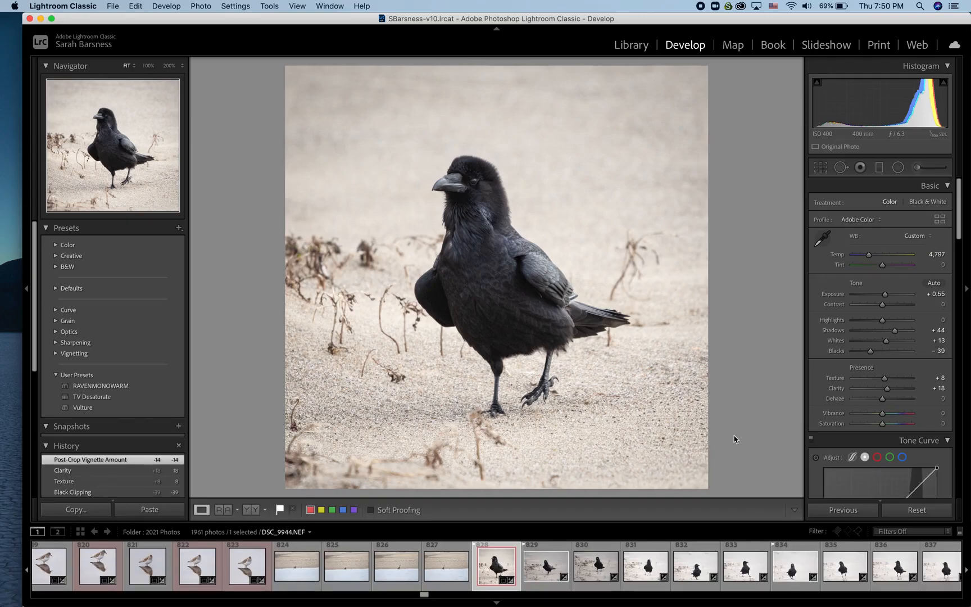
# Copy all develop settings, including the crop, from the edited photo DSC_9944.NEF
pyautogui.click(496, 567)
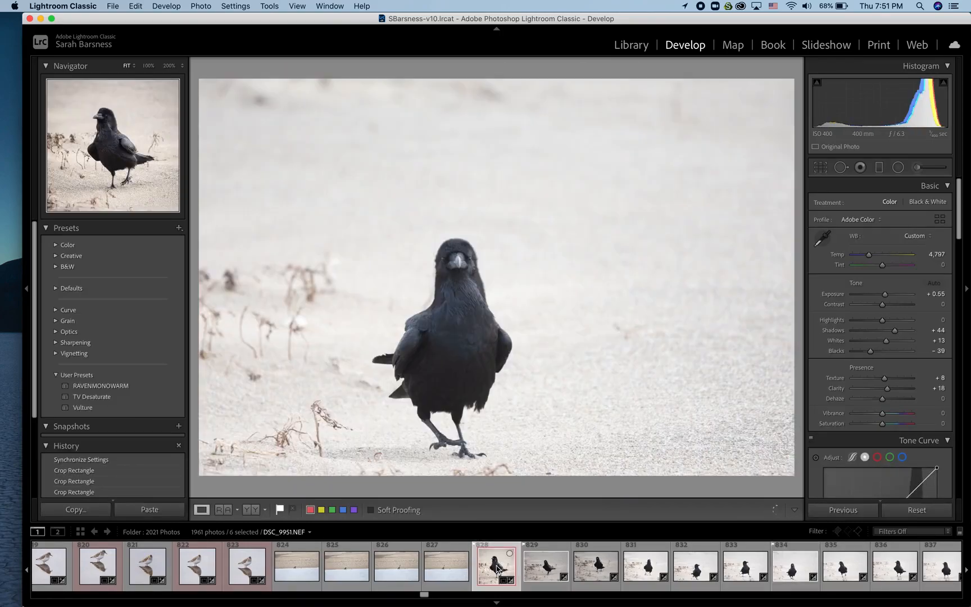
pyautogui.click(496, 567)
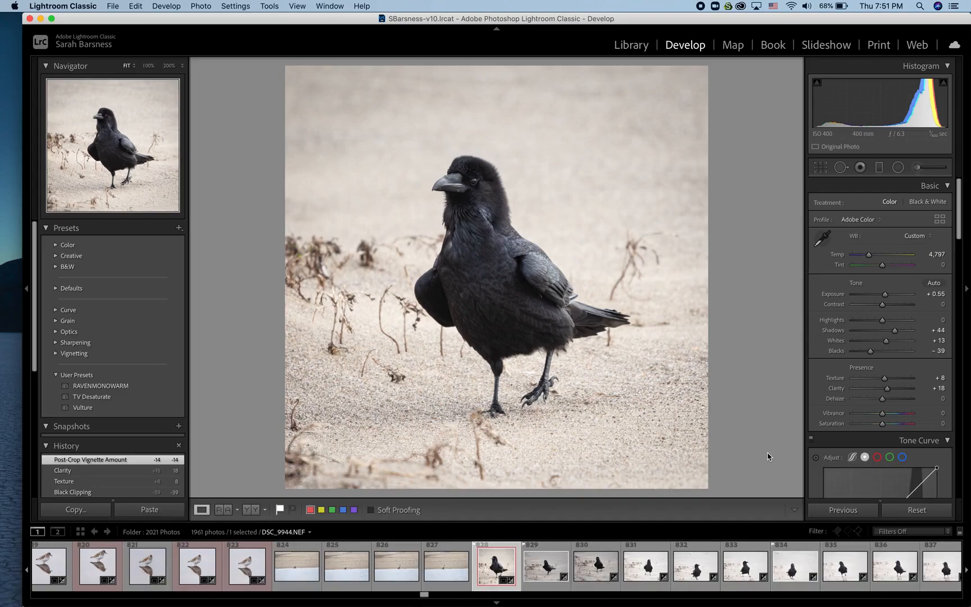
pyautogui.click(80, 511)
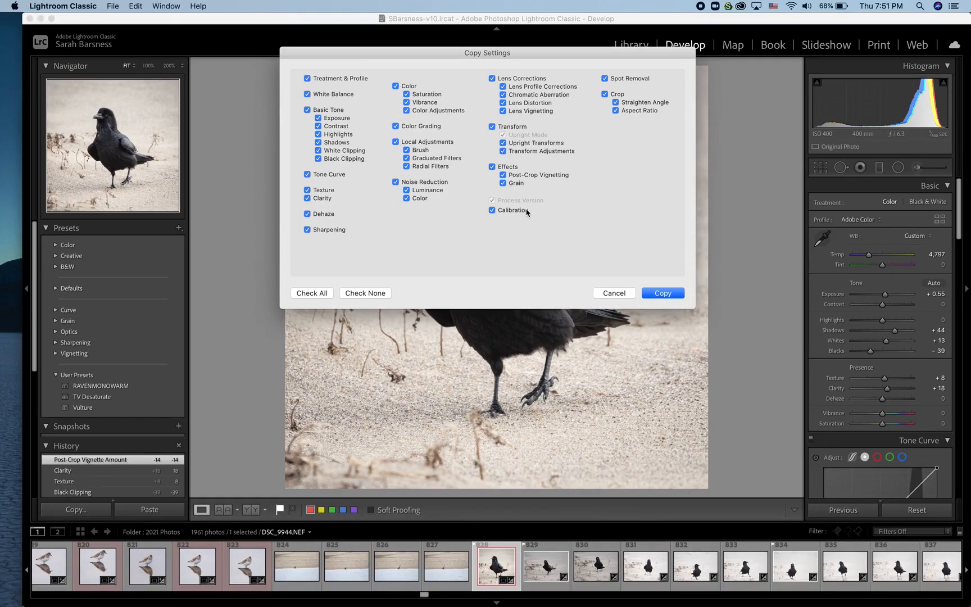
pyautogui.click(372, 294)
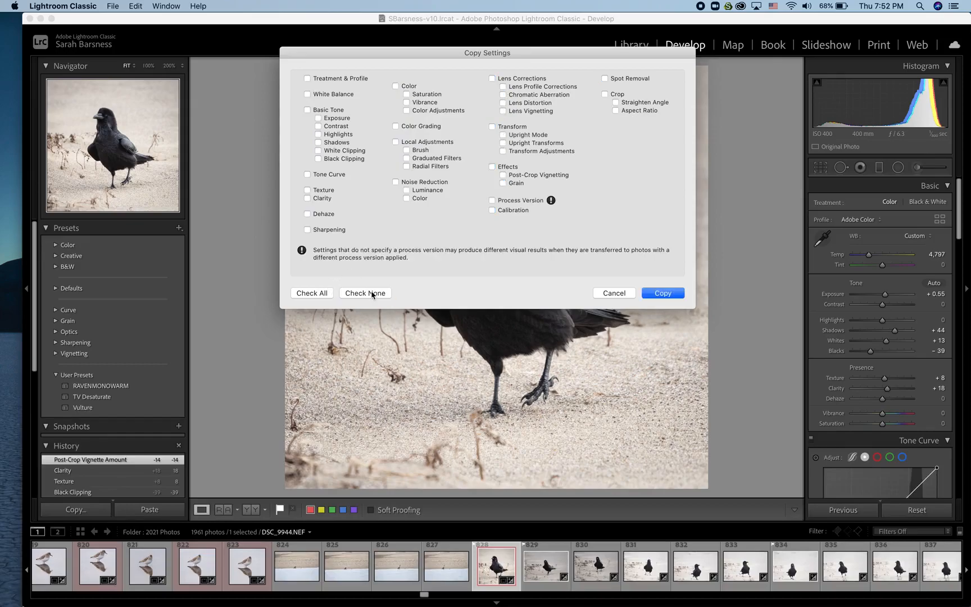
pyautogui.click(319, 292)
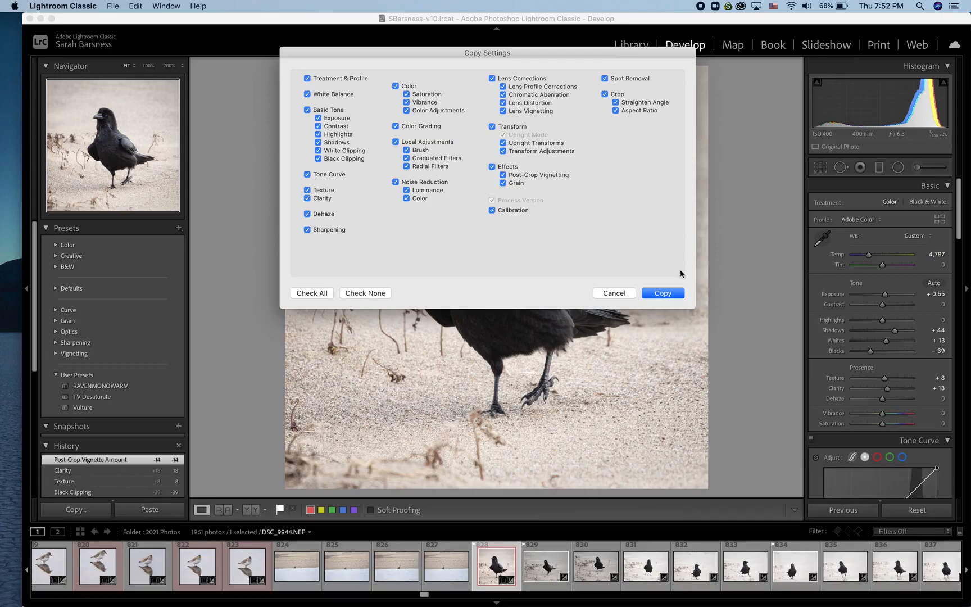
pyautogui.click(663, 293)
# Paste the copied settings onto DSC_9945.NEF and shift its square crop so the crow is centred
pyautogui.click(542, 572)
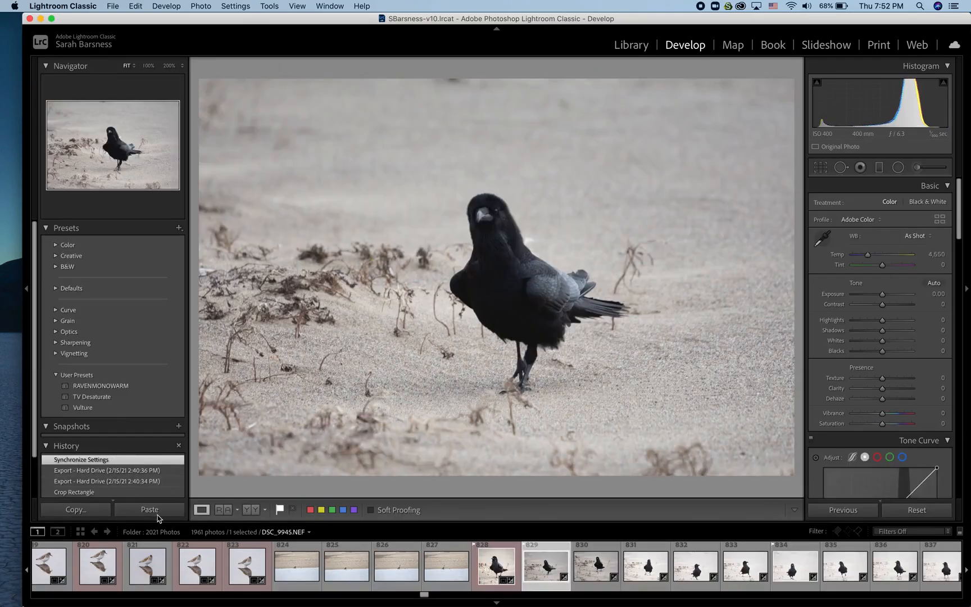
pyautogui.click(151, 511)
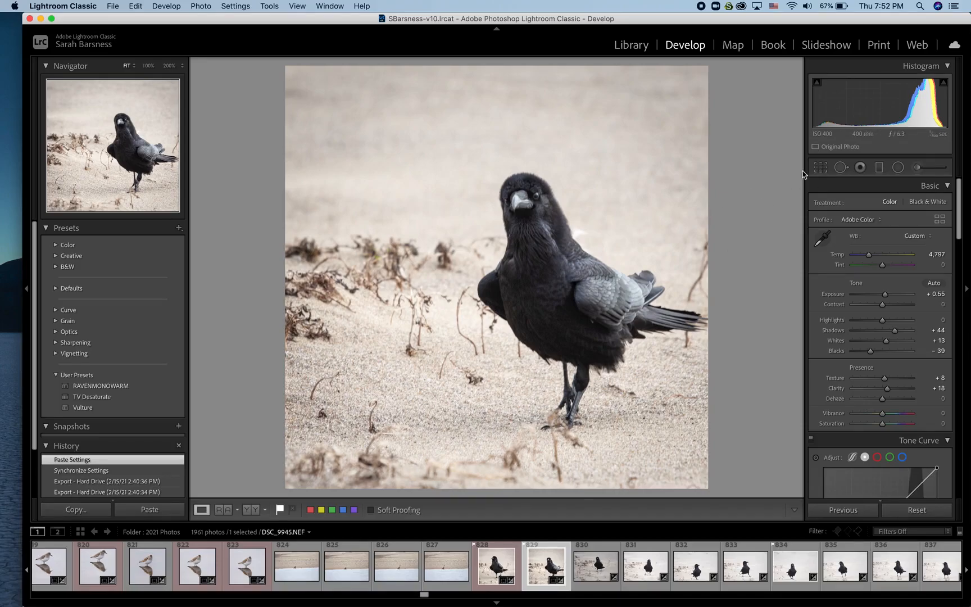
pyautogui.click(820, 167)
pyautogui.moveTo(589, 234); pyautogui.dragTo(532, 231)
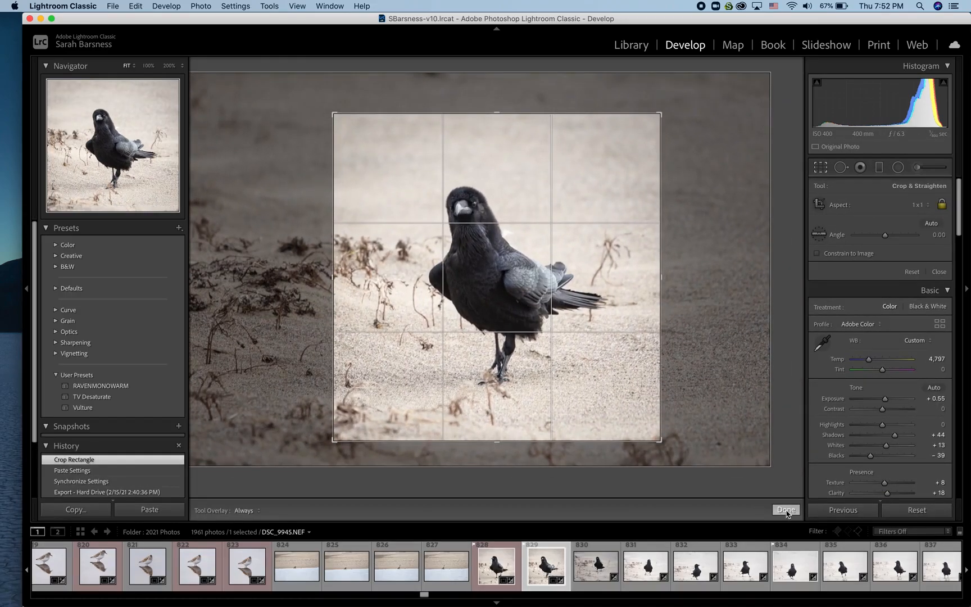
pyautogui.click(785, 509)
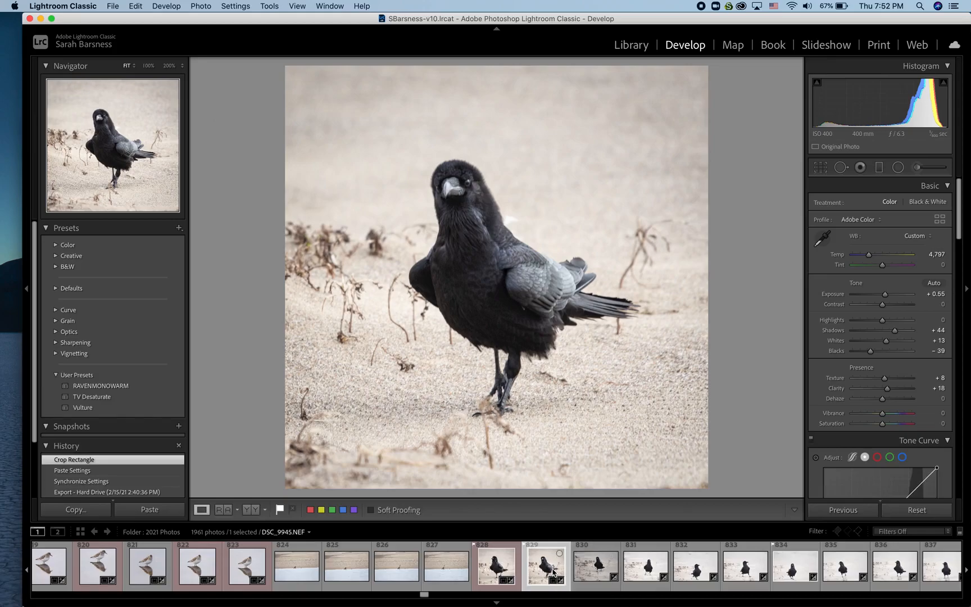
# Synchronize all develop settings, including the crop, from DSC_9945.NEF to the next four crow photos, through DSC_9950.NEF
pyautogui.press('Right')
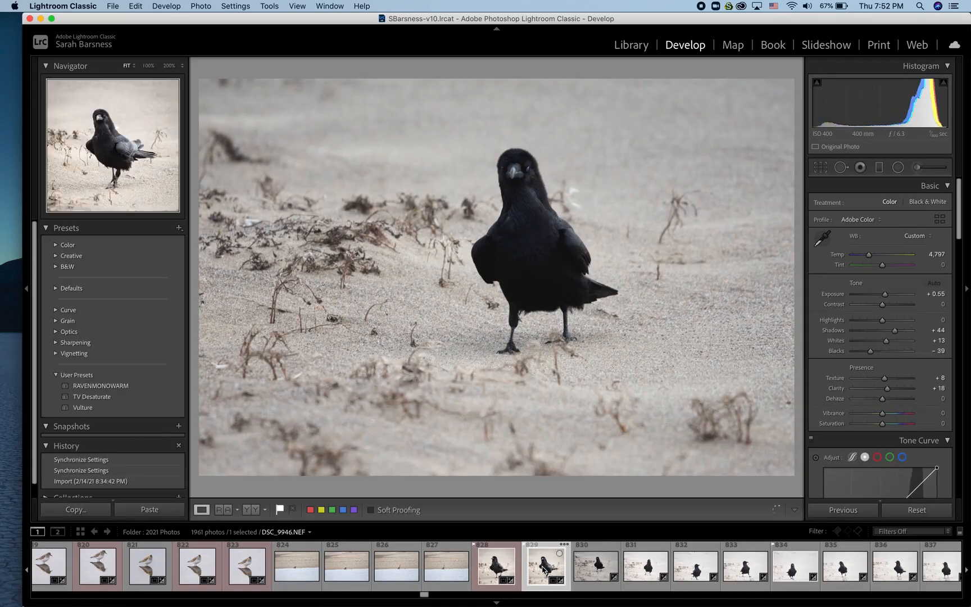
pyautogui.click(544, 569)
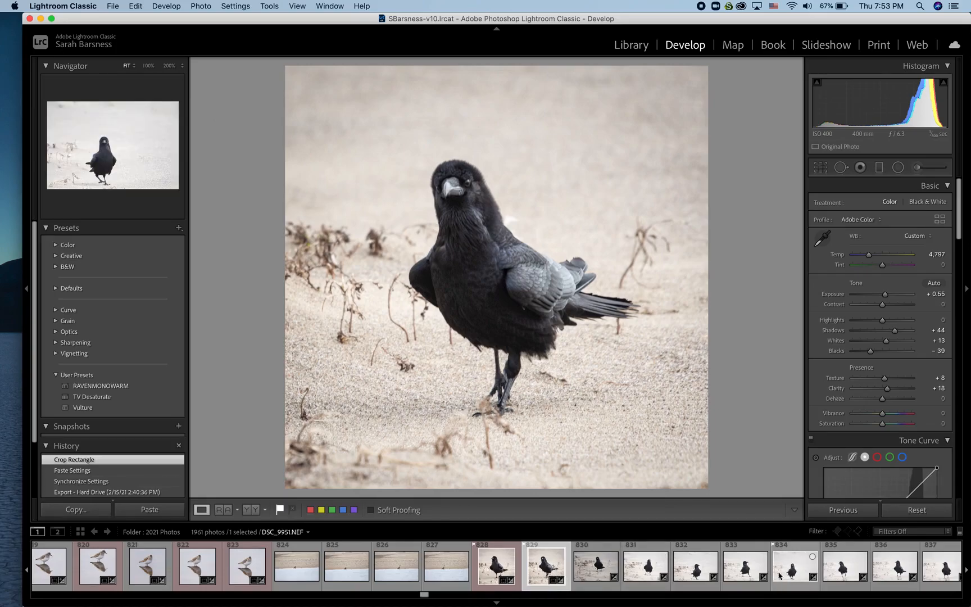
pyautogui.keyDown('shift'); pyautogui.click(748, 574); pyautogui.keyUp('shift')
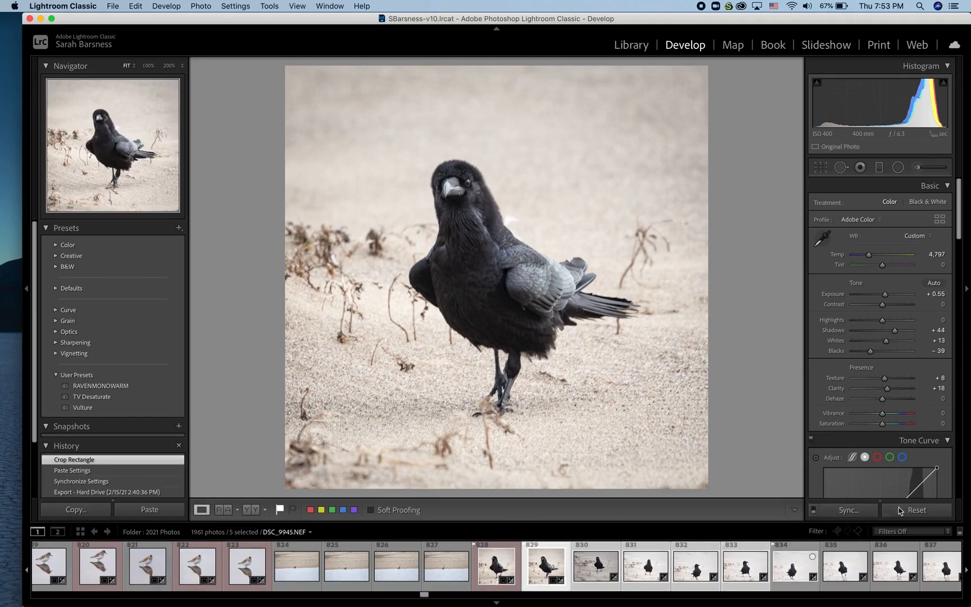
pyautogui.click(848, 510)
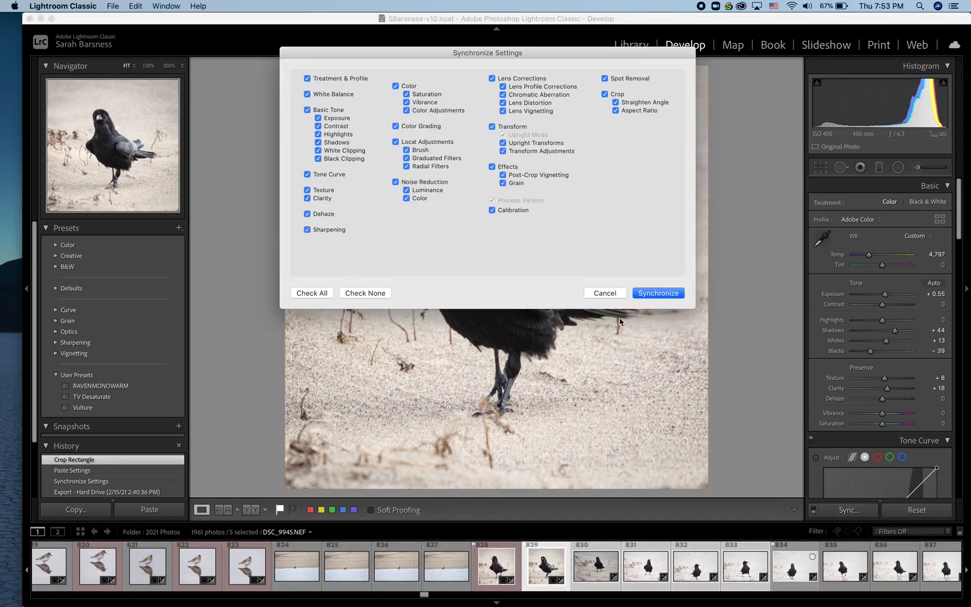
pyautogui.click(658, 293)
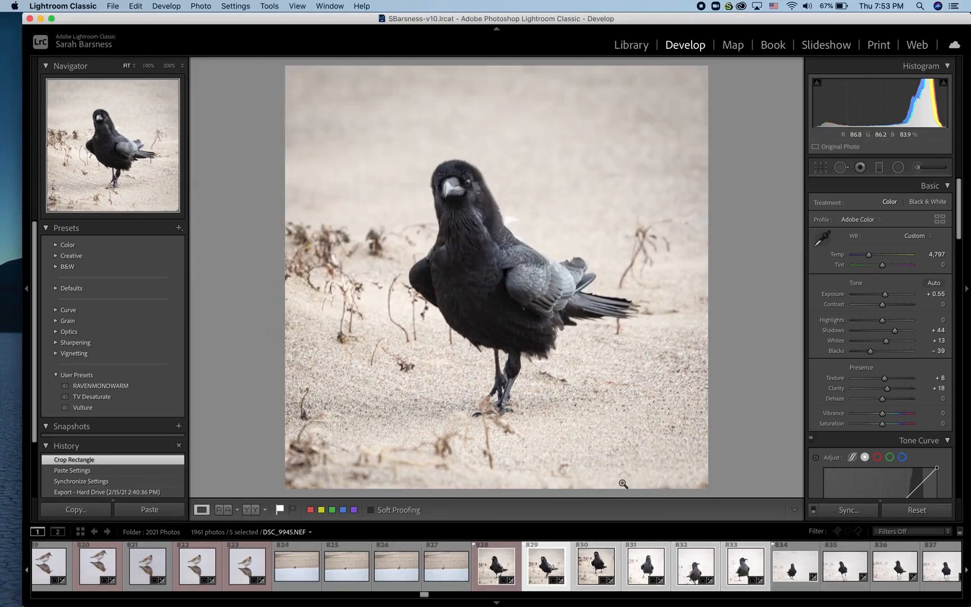
# Keep only DSC_9948.NEF through DSC_9950.NEF selected, with DSC_9948.NEF active, and set its Exposure to -0.40
pyautogui.click(598, 573)
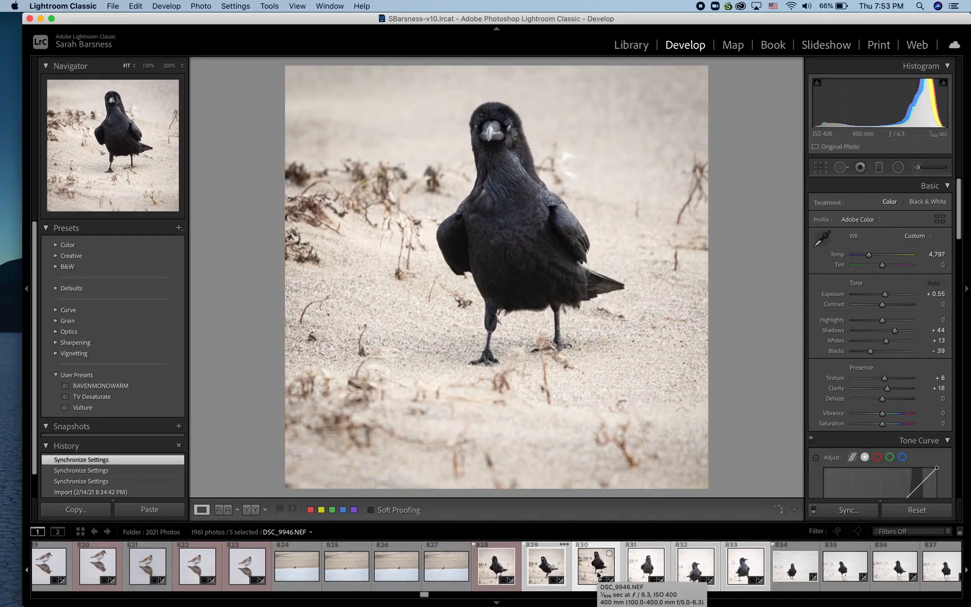
pyautogui.click(646, 569)
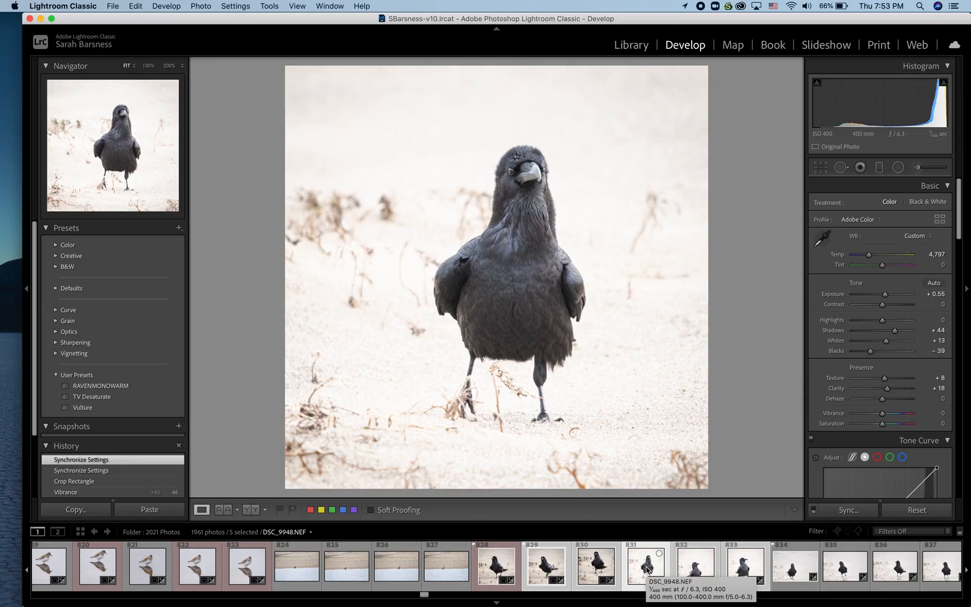
pyautogui.keyDown('super'); pyautogui.click(543, 578); pyautogui.keyUp('super')
pyautogui.keyDown('super'); pyautogui.click(604, 575); pyautogui.keyUp('super')
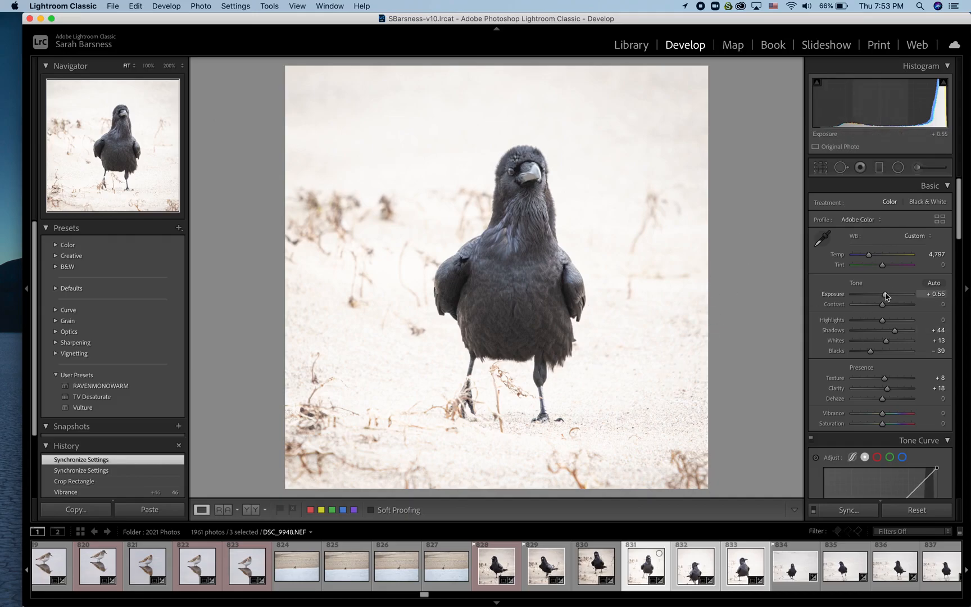
pyautogui.moveTo(885, 294); pyautogui.dragTo(879, 295)
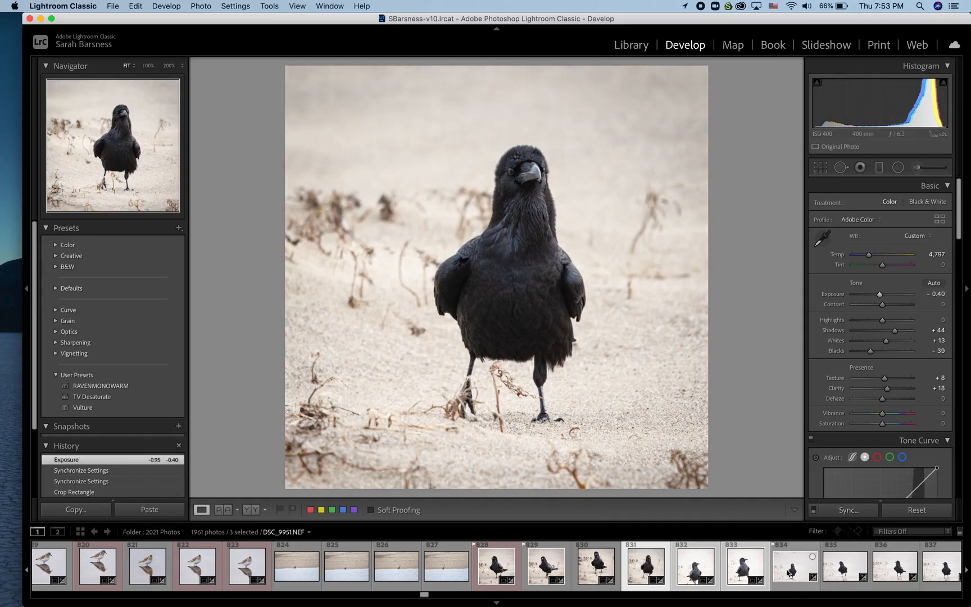
# Extend the selection through DSC_9964.NEF and synchronize all develop settings, including the crop, from DSC_9948.NEF
pyautogui.scroll(-10, 905, 573)
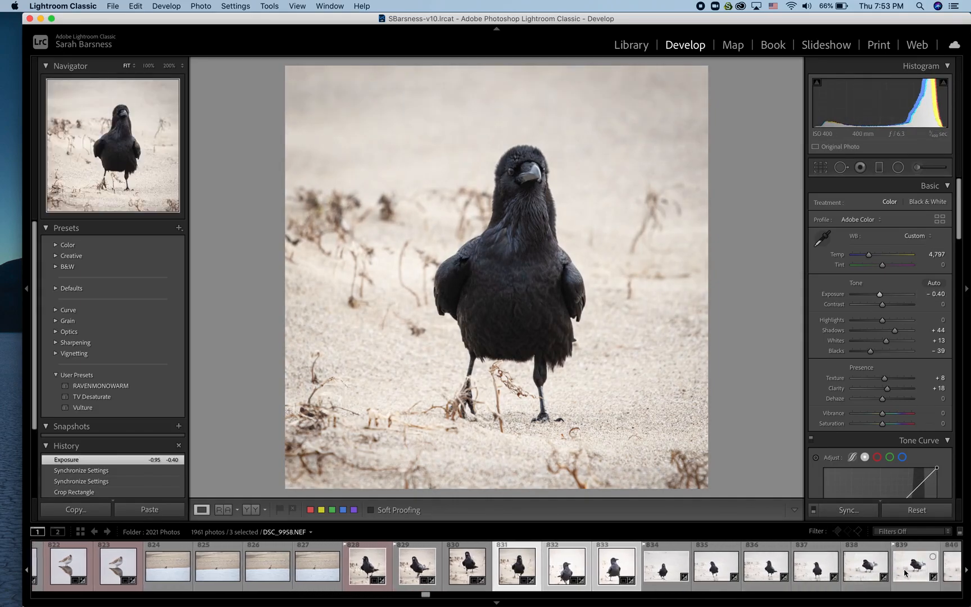
pyautogui.scroll(-5, 905, 573)
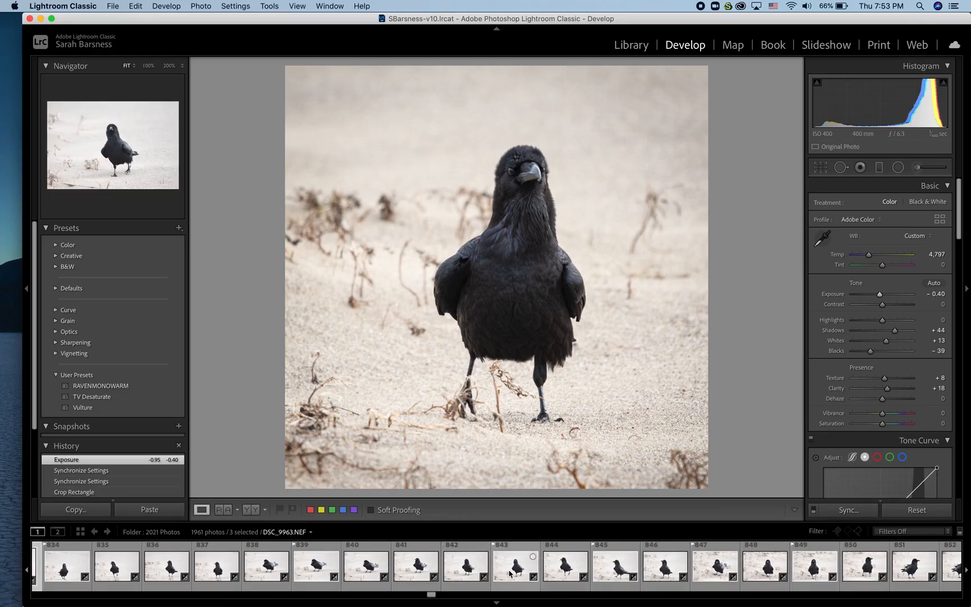
pyautogui.hscroll(-1, 509, 573)
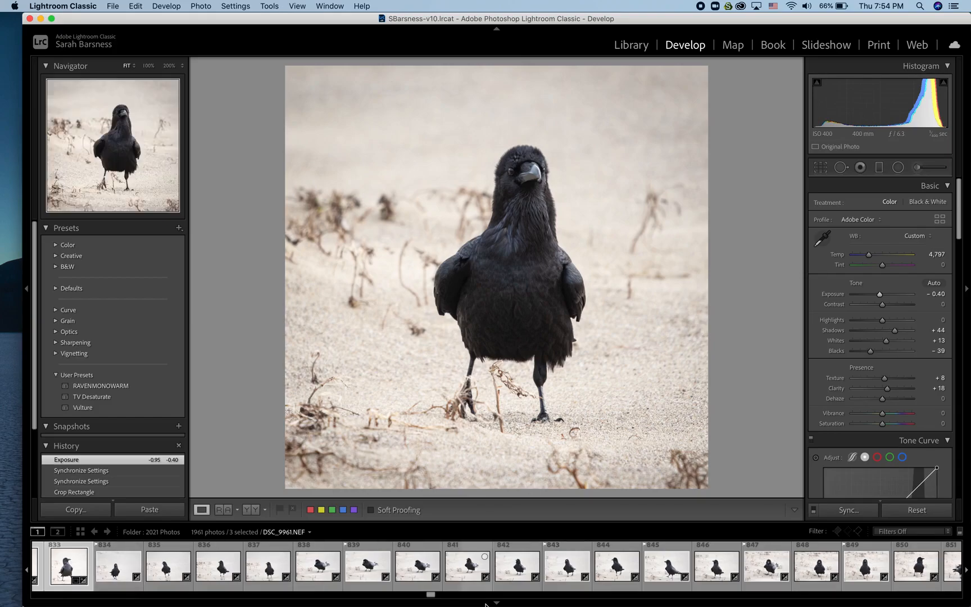
pyautogui.click(619, 574)
pyautogui.keyDown('shift'); pyautogui.click(619, 574); pyautogui.keyUp('shift')
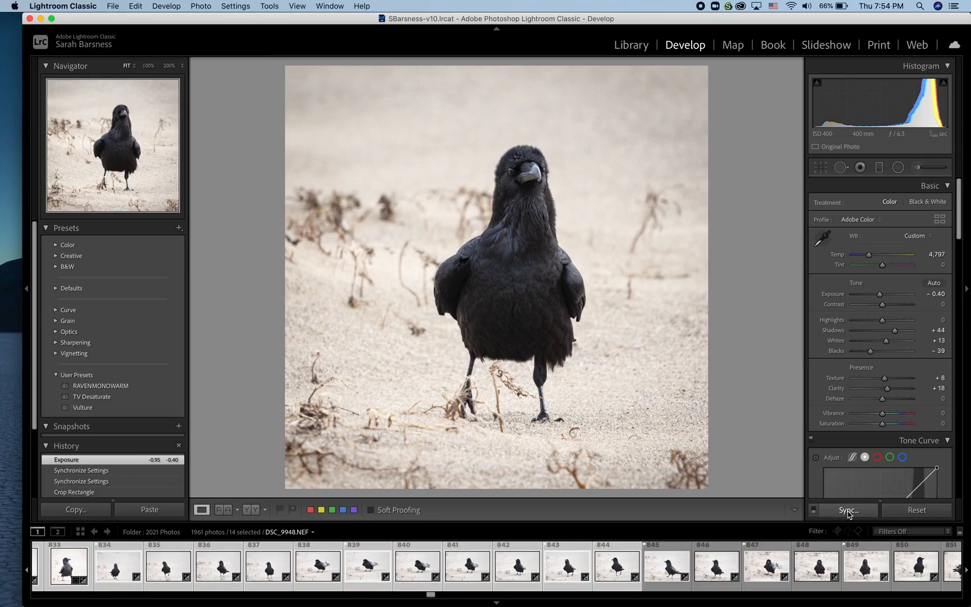
pyautogui.click(848, 510)
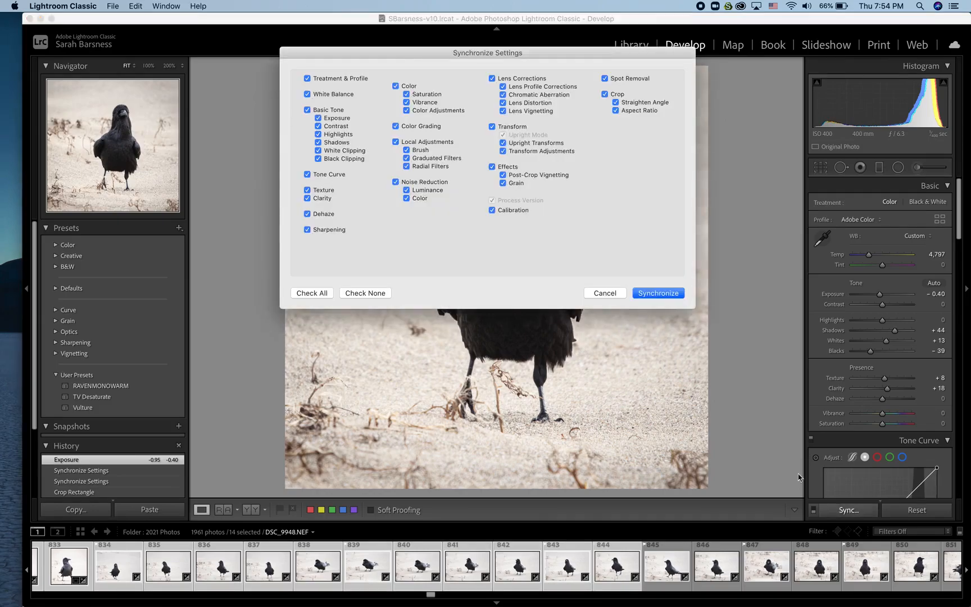
pyautogui.click(658, 293)
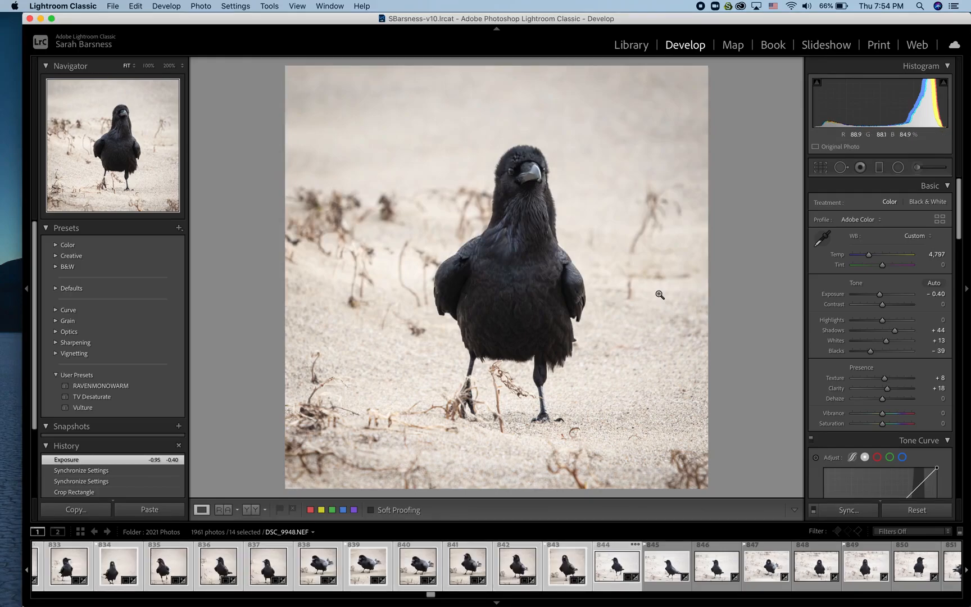
# Review the synchronized crow photos in the Library grid and make DSC_9964.NEF the active photo of the selection
pyautogui.press('g')
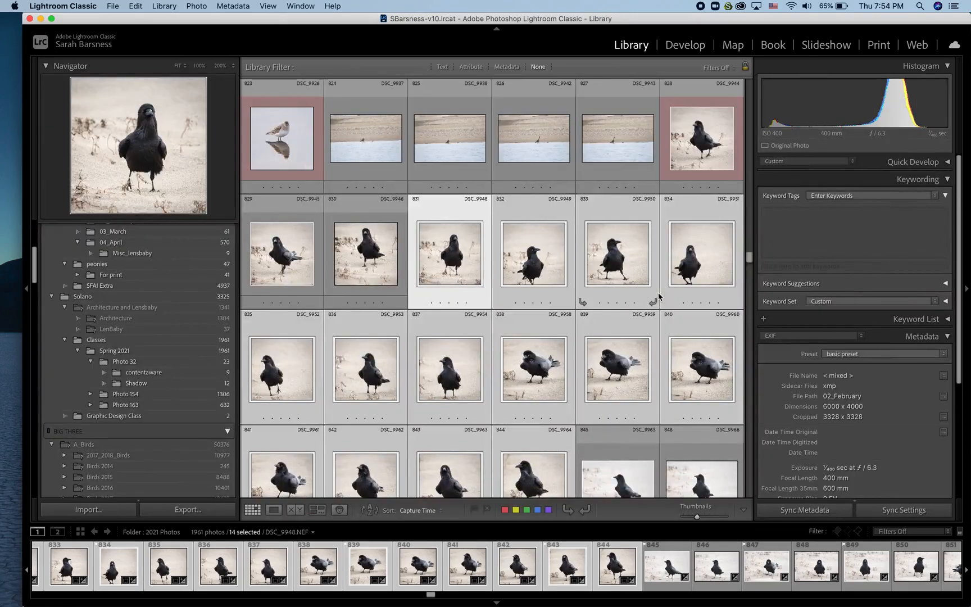
pyautogui.scroll(-3, 587, 382)
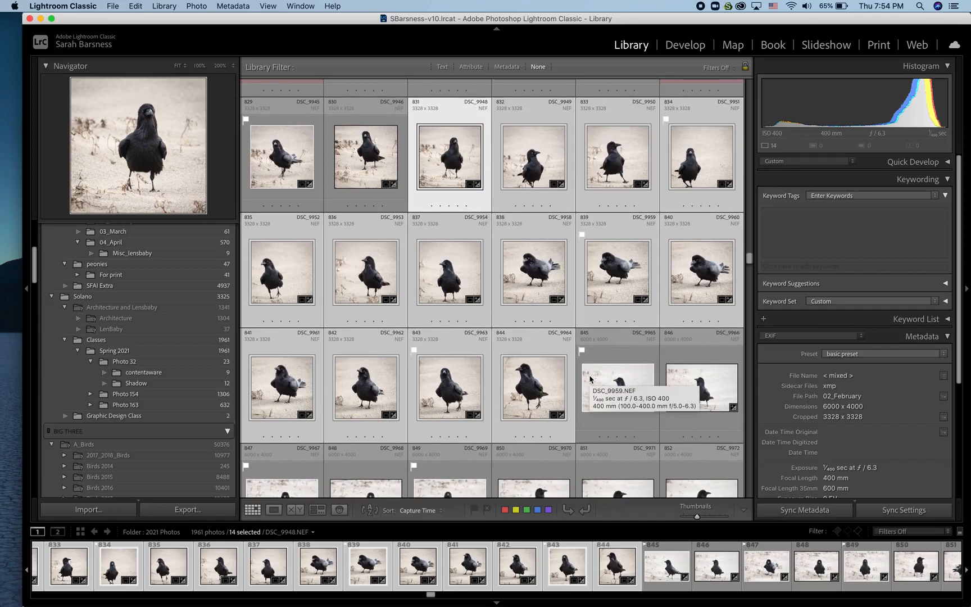
pyautogui.scroll(1, 590, 379)
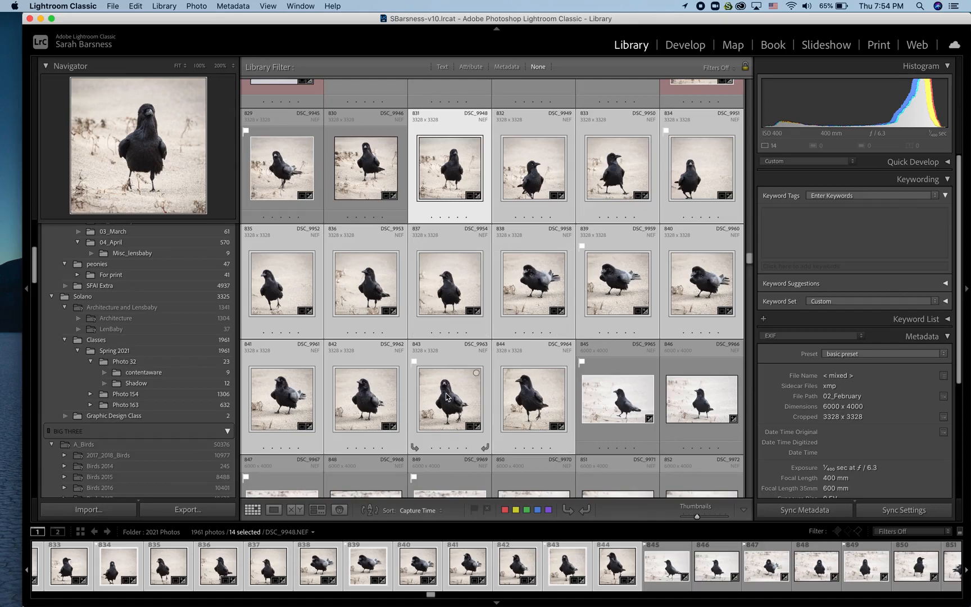
pyautogui.scroll(-3, 447, 397)
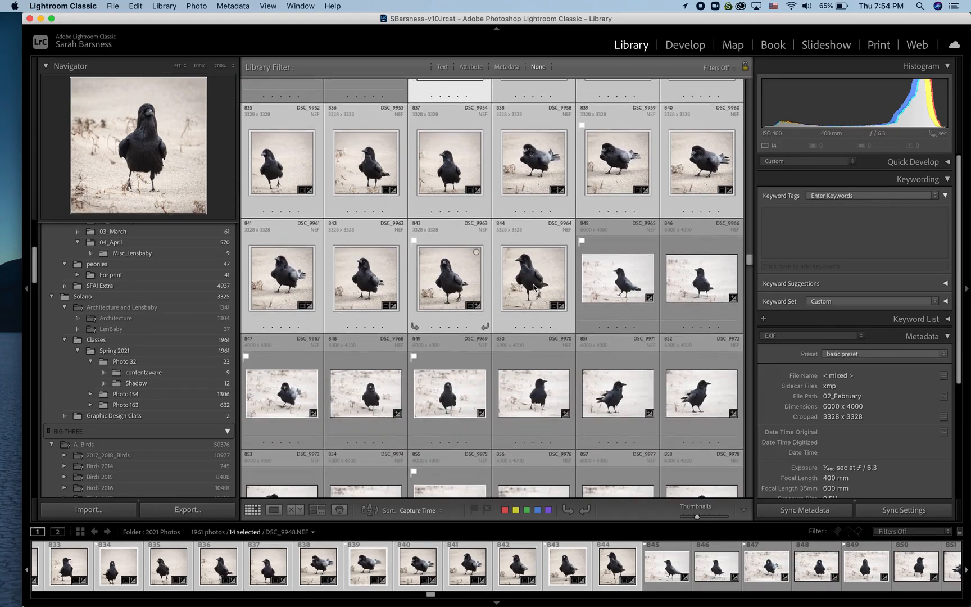
pyautogui.scroll(-1, 500, 355)
pyautogui.scroll(2, 500, 355)
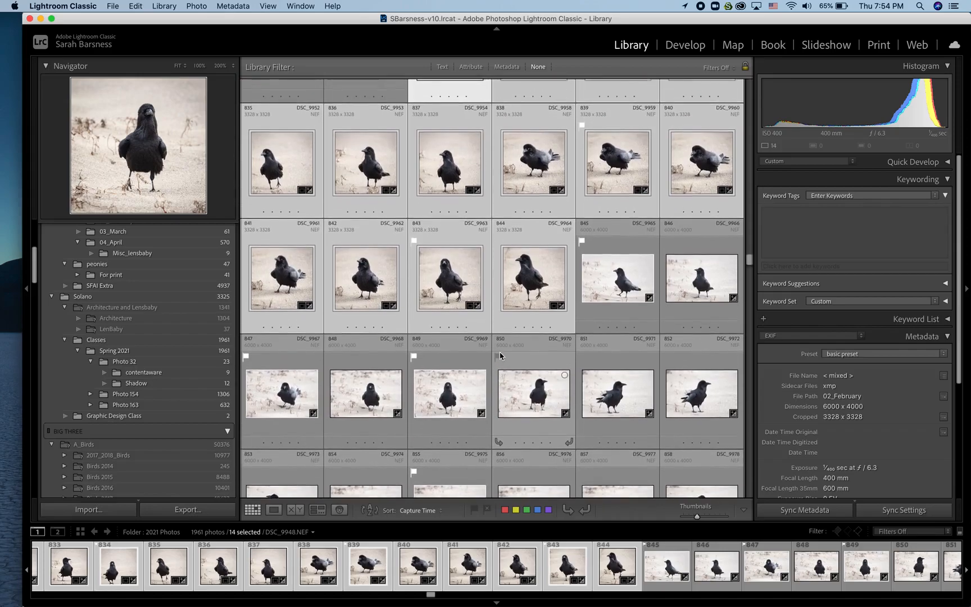
pyautogui.click(449, 283)
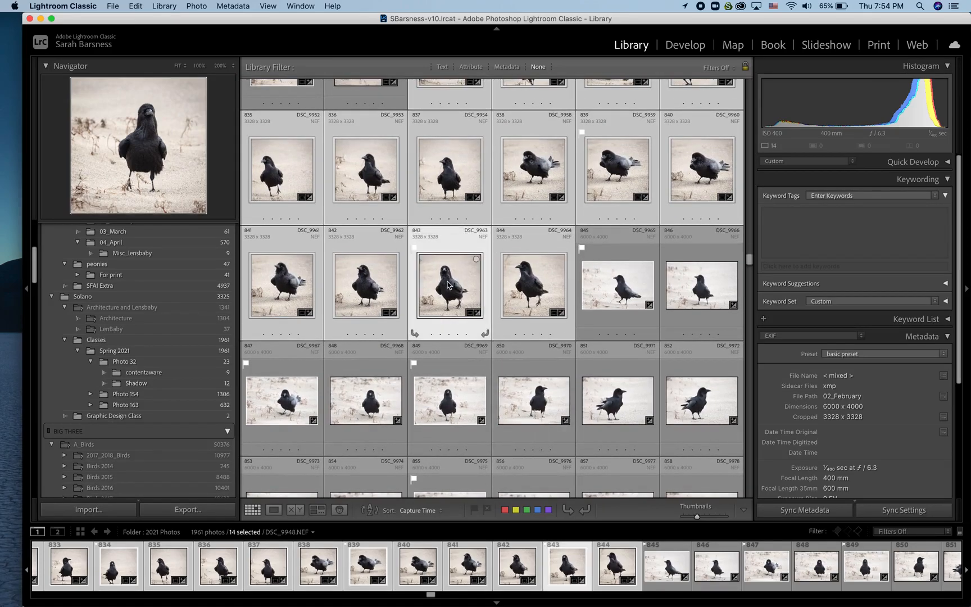
pyautogui.click(534, 286)
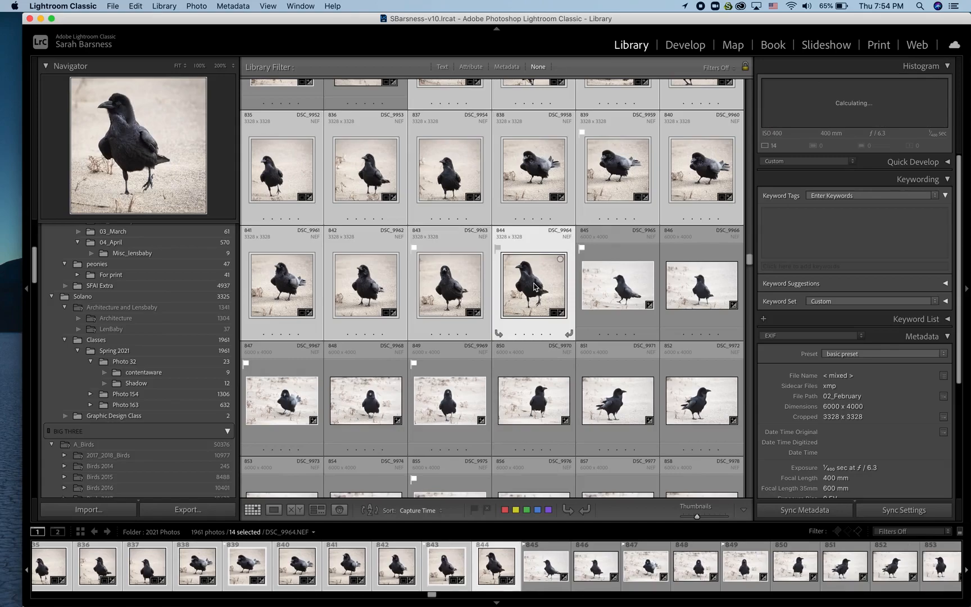
# Extend the selection through DSC_0005.NEF and synchronize all develop settings, including the crop, from DSC_9964.NEF
pyautogui.scroll(-10, 534, 287)
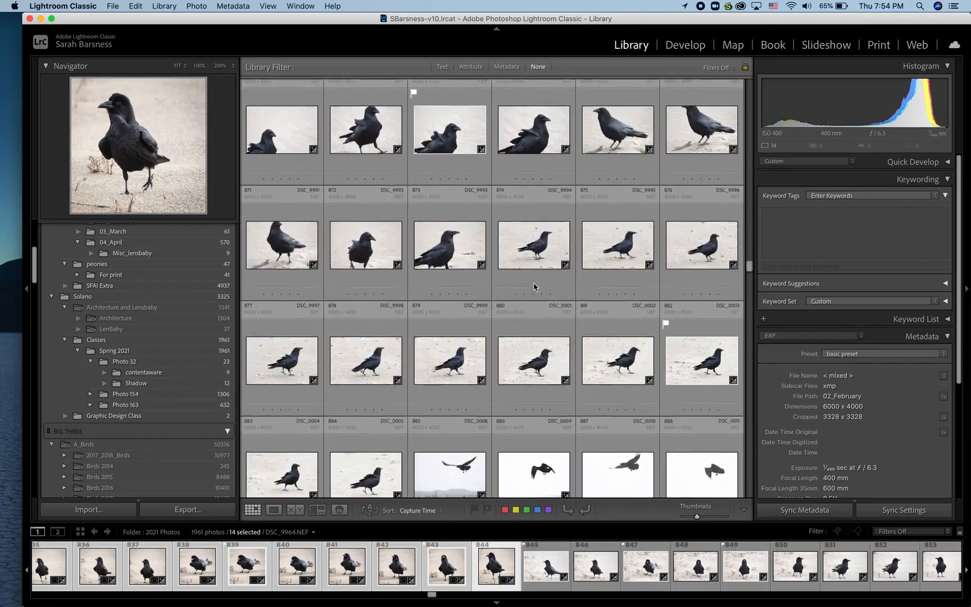
pyautogui.scroll(-1, 533, 287)
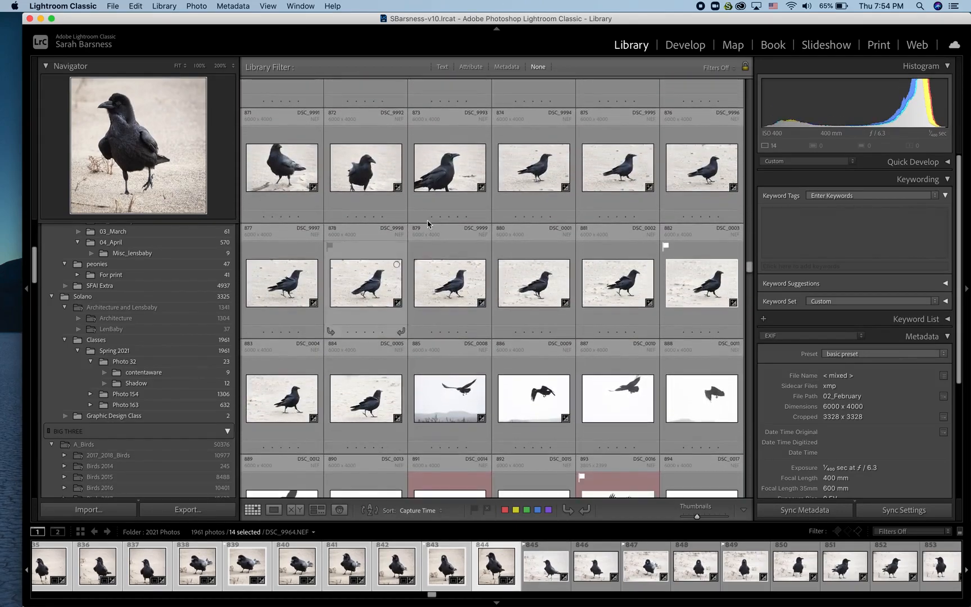
pyautogui.keyDown('shift'); pyautogui.click(366, 403); pyautogui.keyUp('shift')
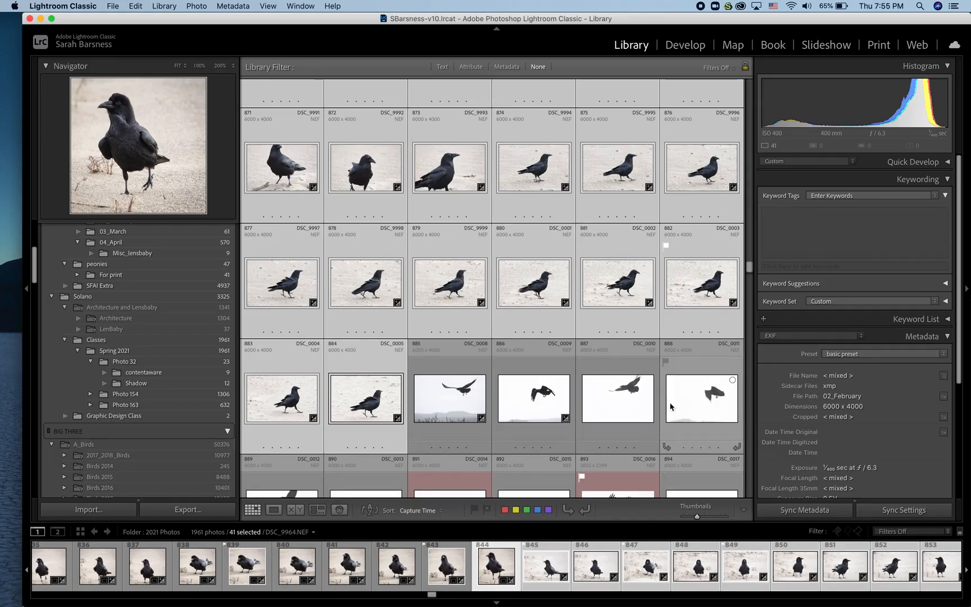
pyautogui.click(818, 511)
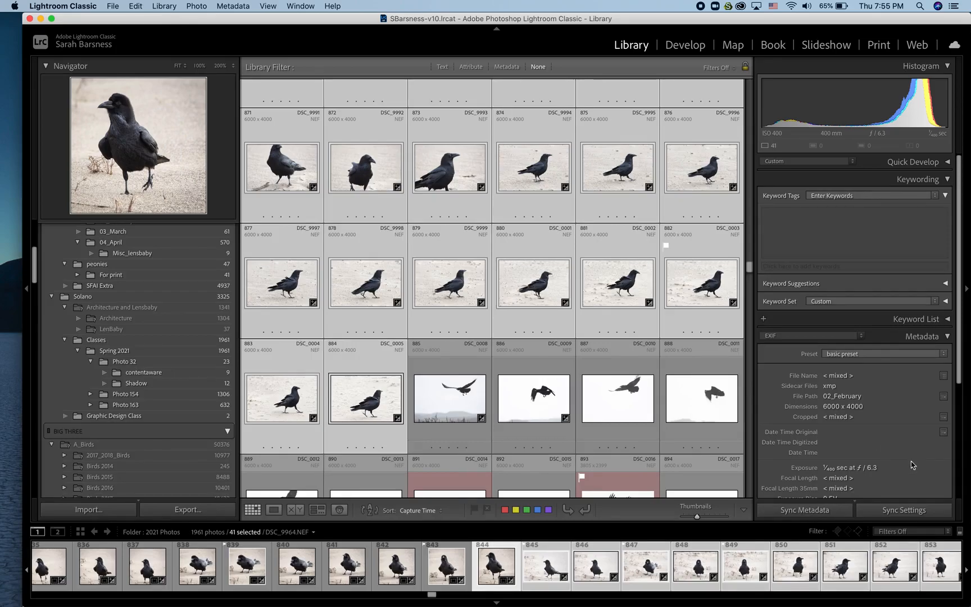
pyautogui.click(906, 512)
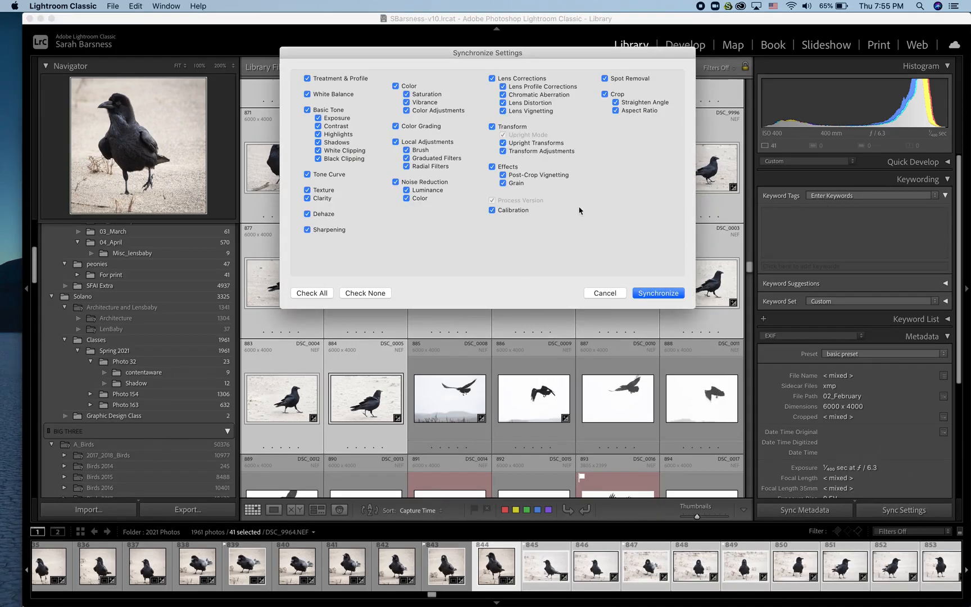
pyautogui.click(669, 295)
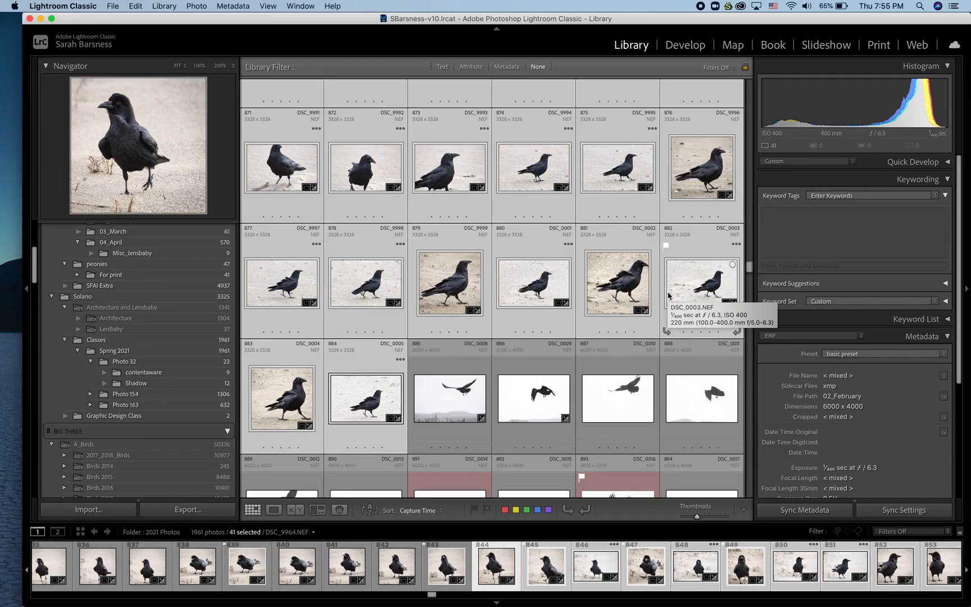
# Check the crops and tones of the synchronized photos in the grid and make DSC_9979.NEF the active photo
pyautogui.scroll(3, 669, 295)
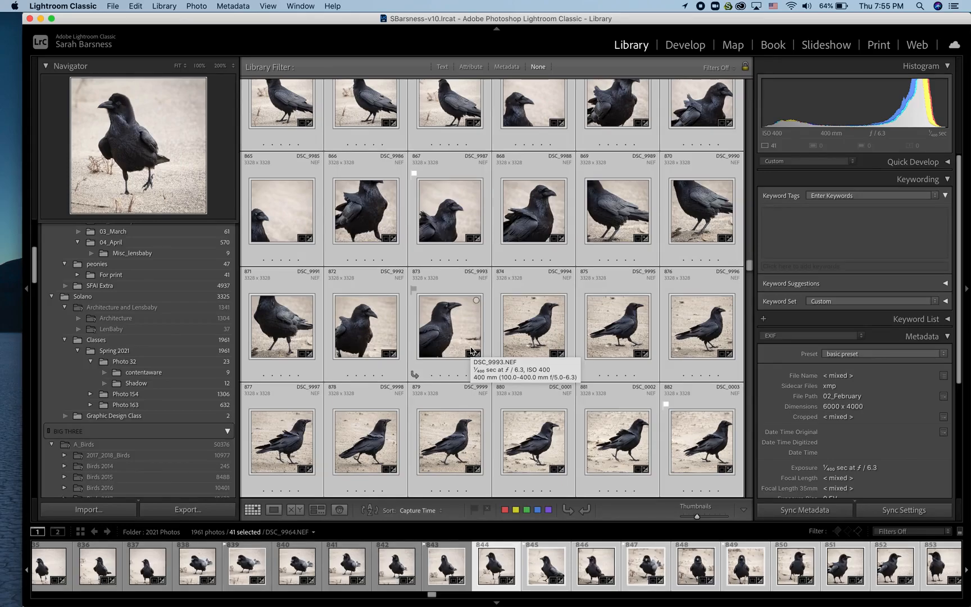
pyautogui.scroll(5, 470, 351)
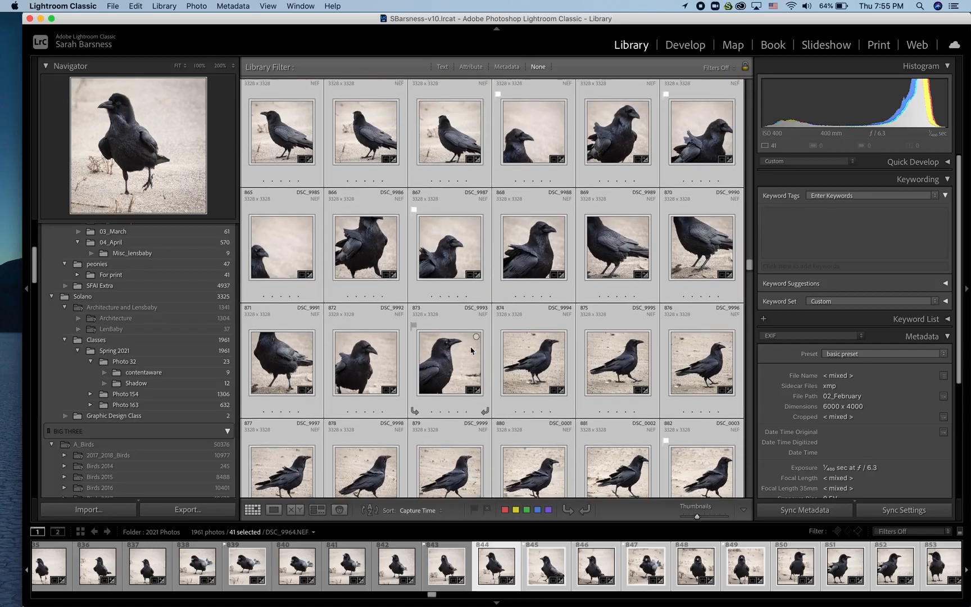
pyautogui.scroll(1, 471, 351)
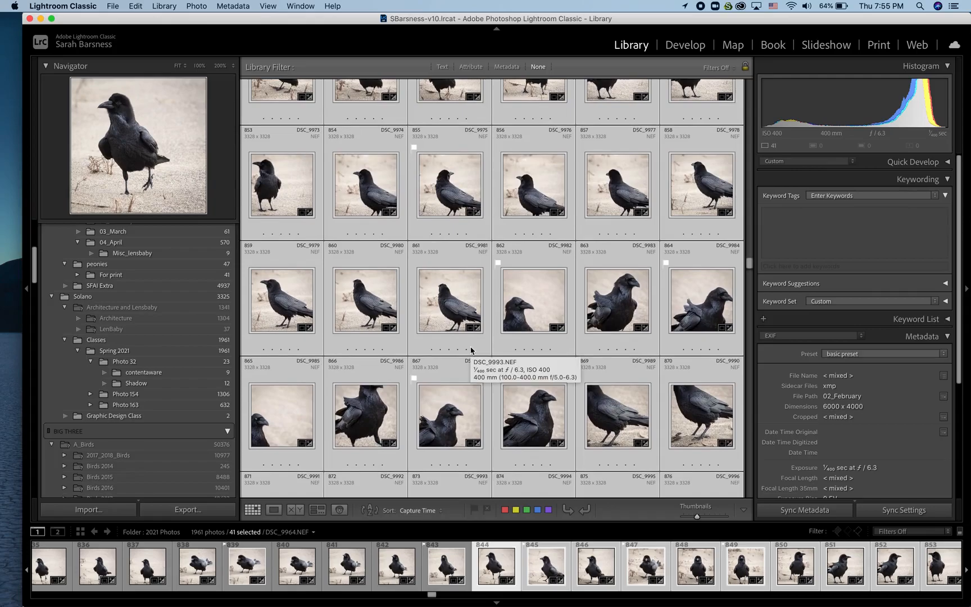
pyautogui.scroll(8, 471, 350)
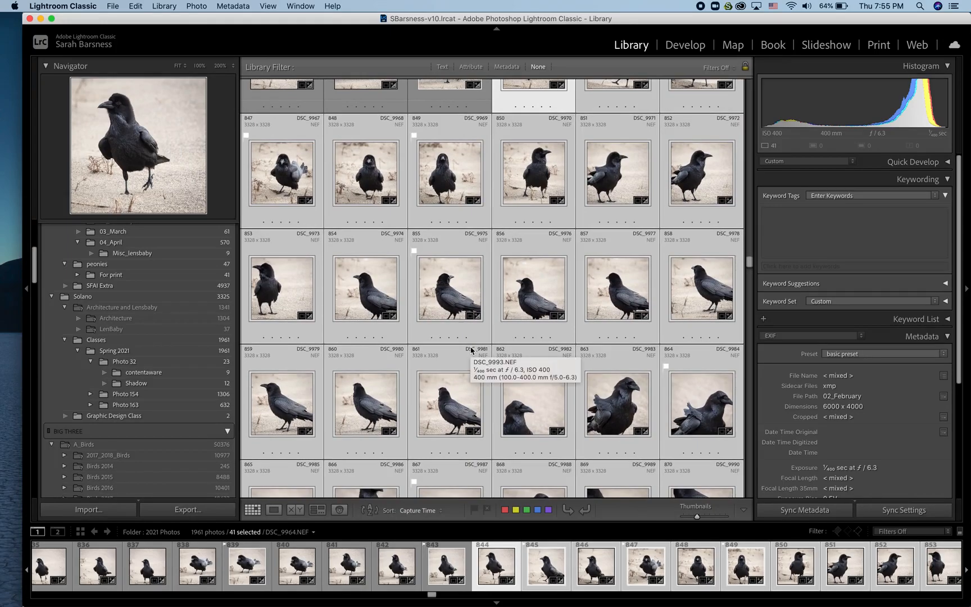
pyautogui.scroll(5, 471, 349)
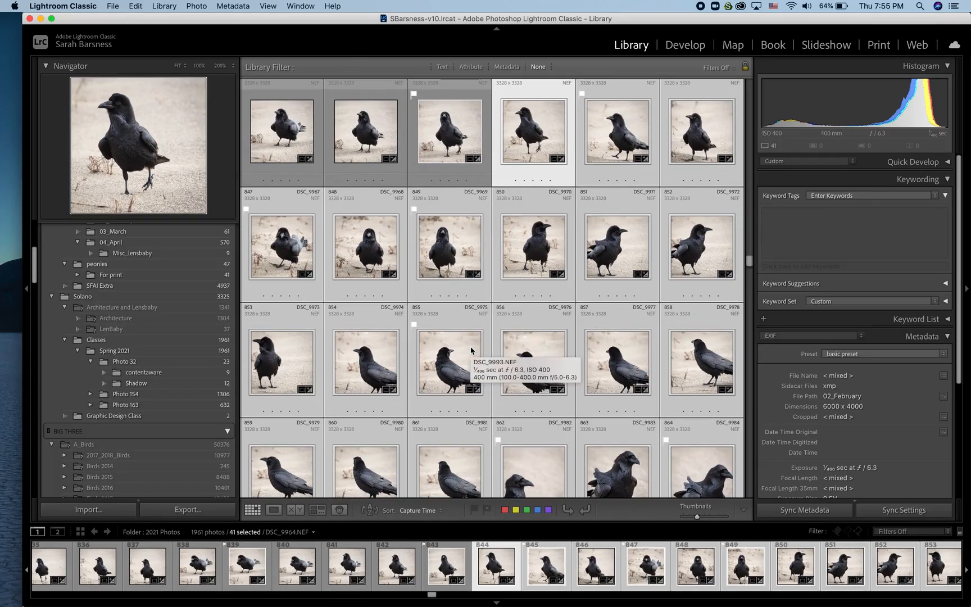
pyautogui.scroll(-6, 506, 326)
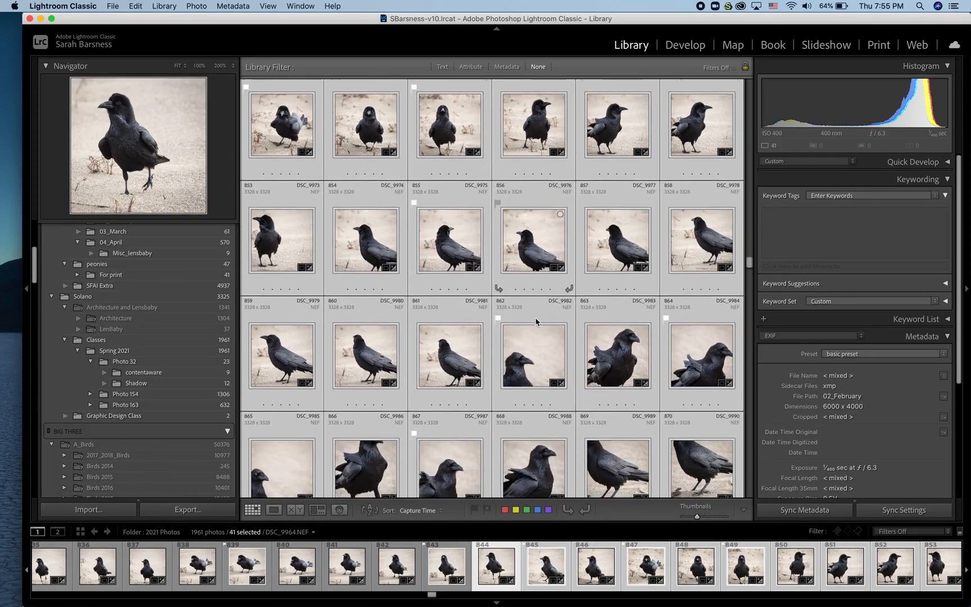
pyautogui.click(292, 363)
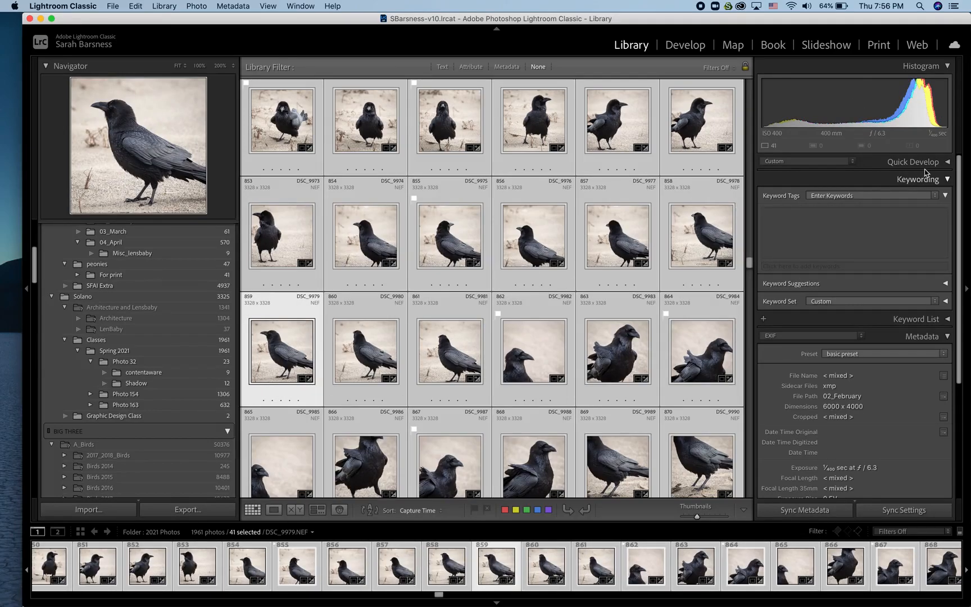
# Open DSC_9979.NEF in Develop and convert it to black and white
pyautogui.click(692, 46)
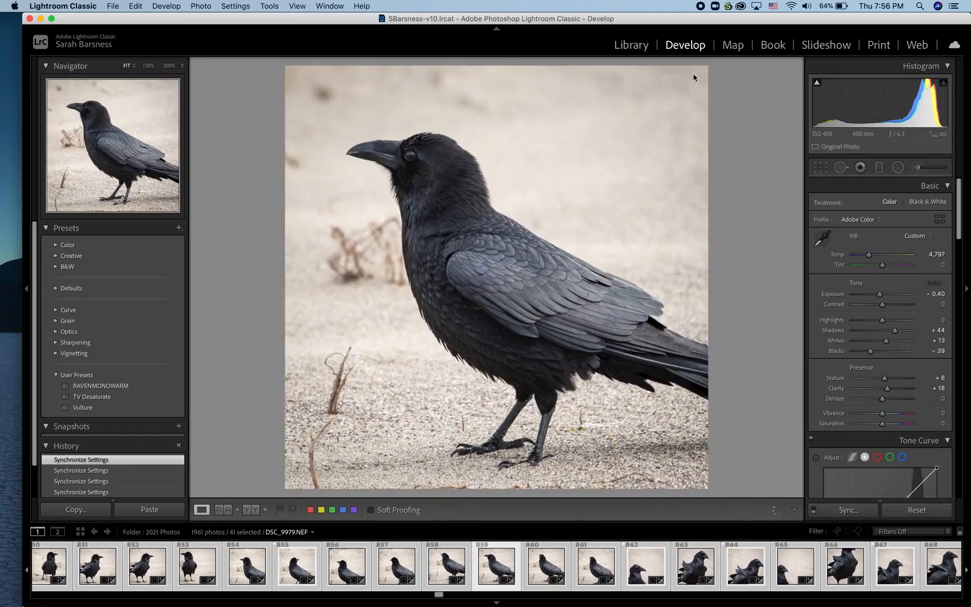
pyautogui.click(929, 202)
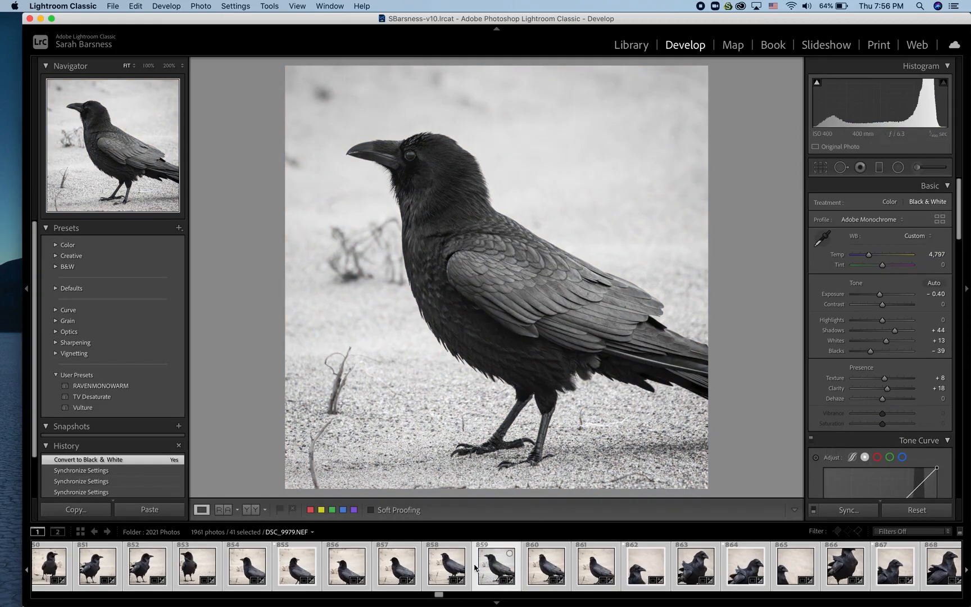
# Return to the Library grid and extend the selection from DSC_9979.NEF back to DSC_9948.NEF
pyautogui.hscroll(-3, 474, 567)
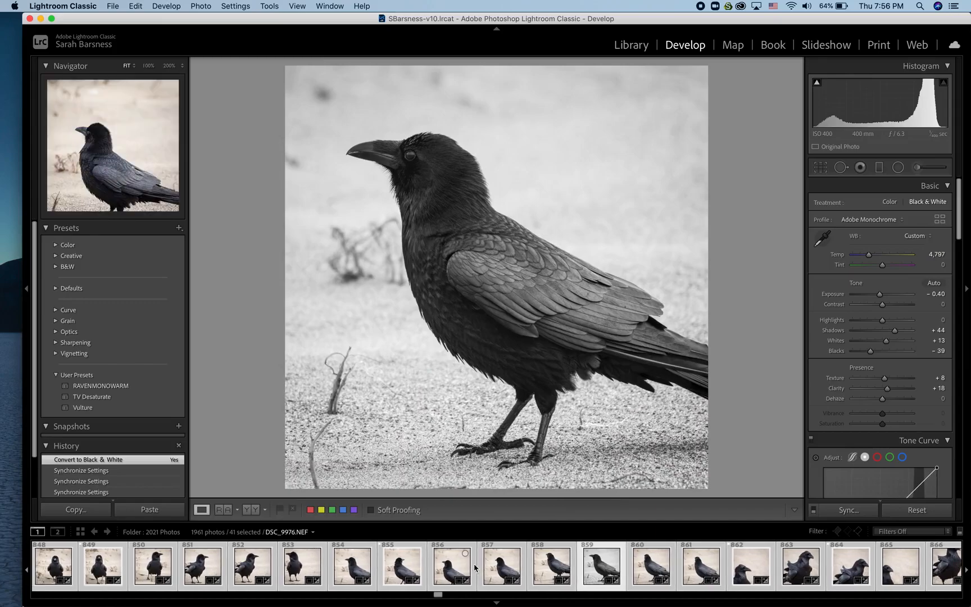
pyautogui.hscroll(-6, 474, 568)
pyautogui.hscroll(-4, 475, 567)
pyautogui.click(475, 568)
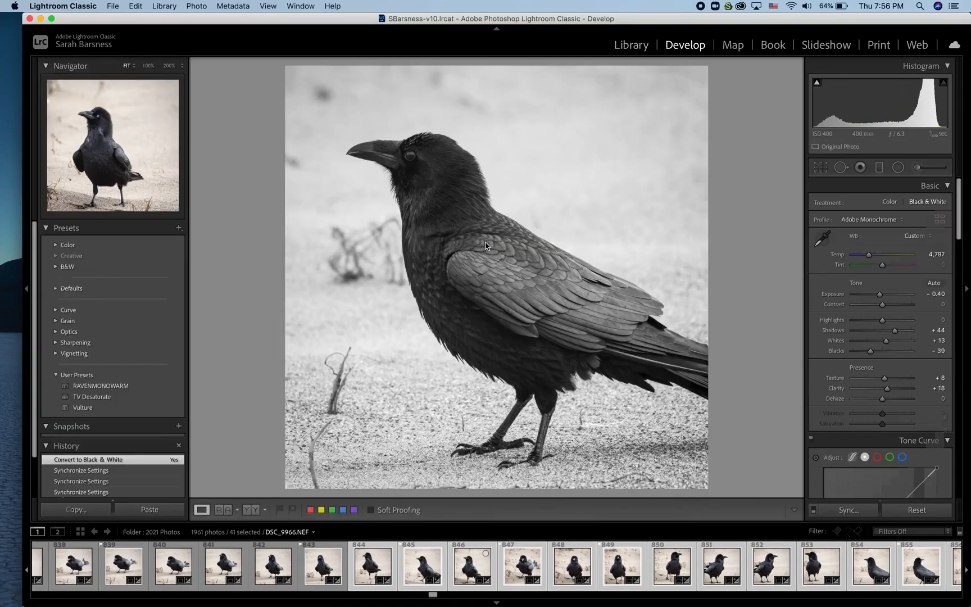
pyautogui.press('g')
pyautogui.scroll(-2, 486, 245)
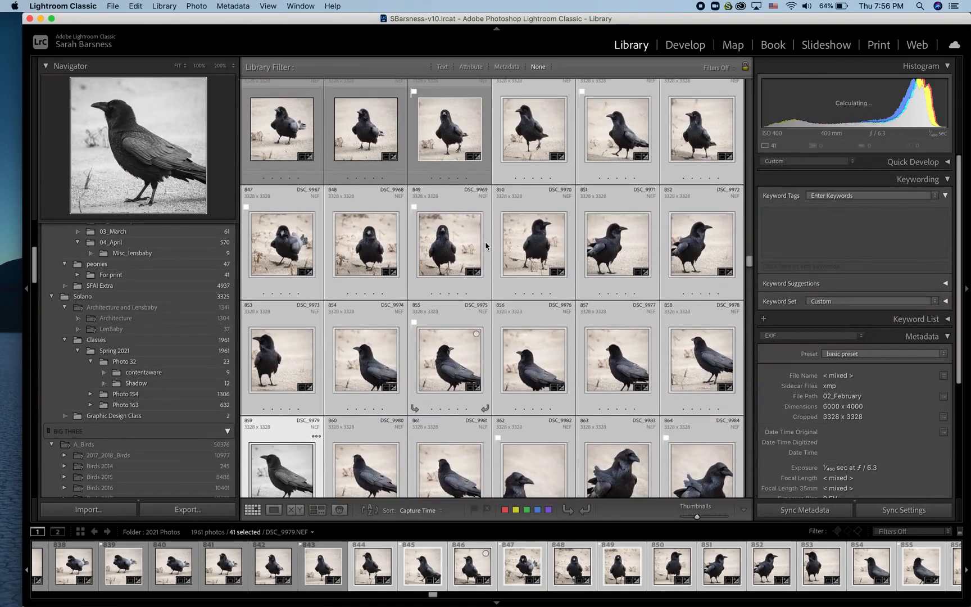
pyautogui.scroll(4, 486, 246)
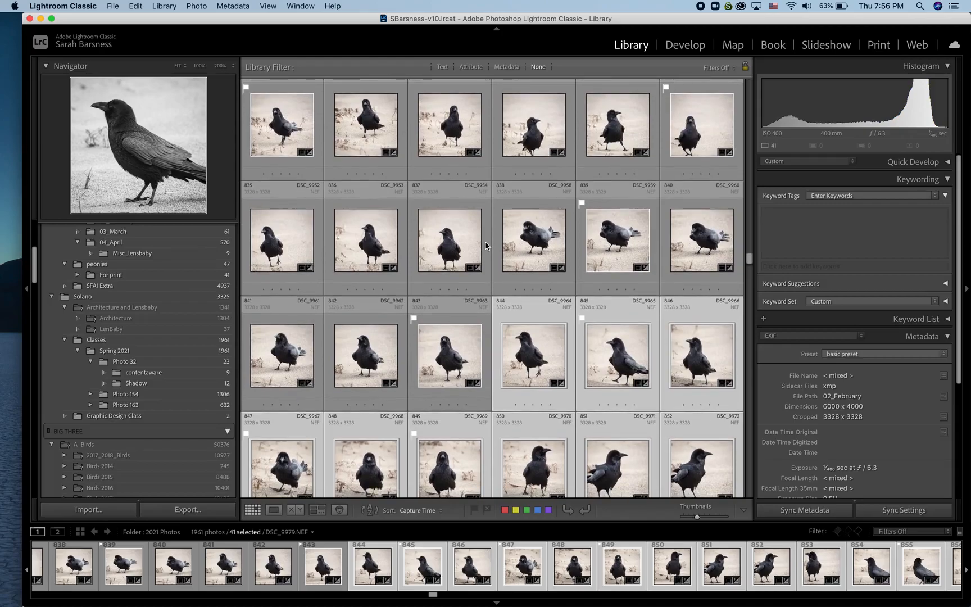
pyautogui.scroll(1, 486, 246)
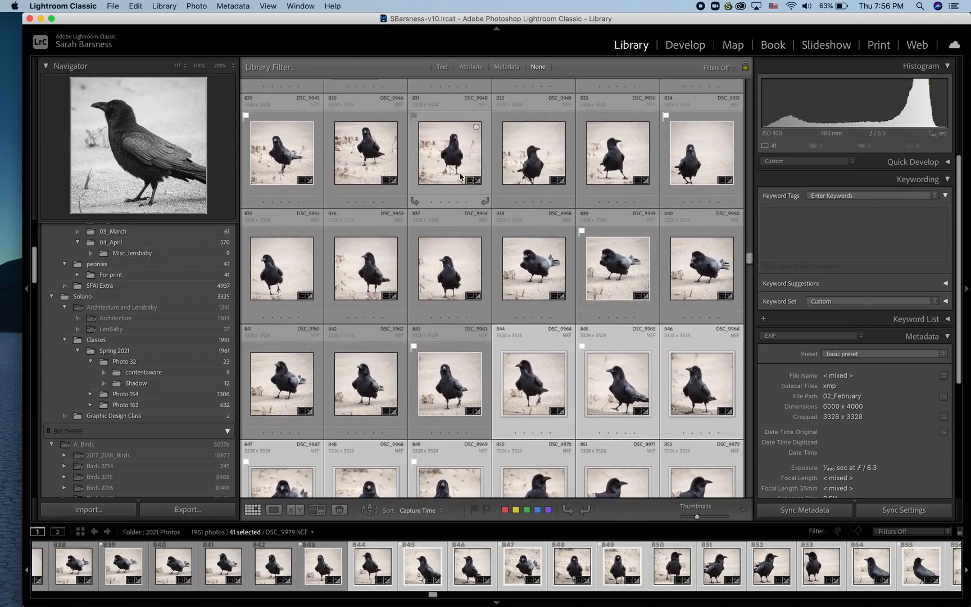
pyautogui.keyDown('shift'); pyautogui.click(456, 170); pyautogui.keyUp('shift')
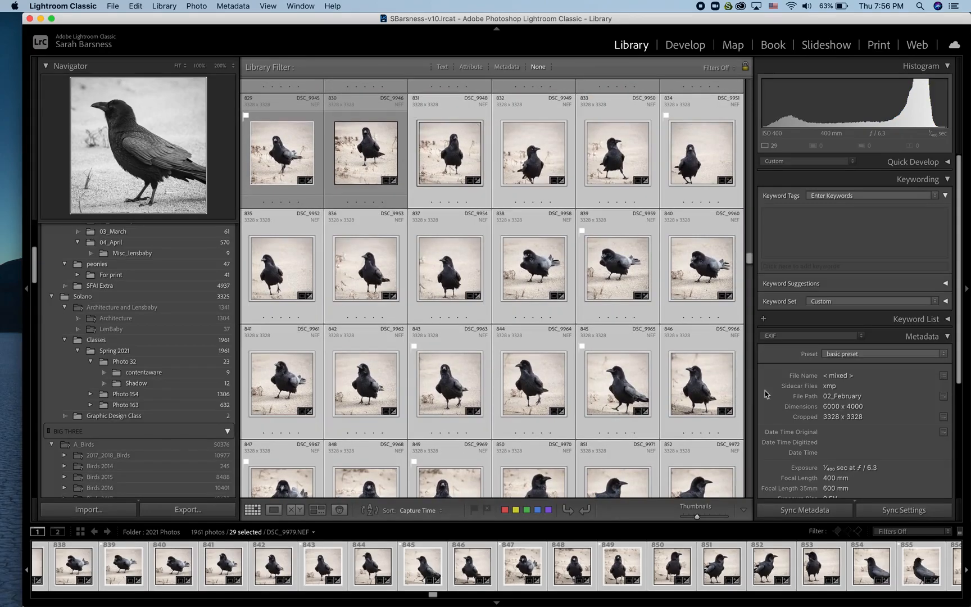
# Extend the selection back to DSC_9944.NEF and synchronize the develop settings, including the black-and-white treatment, from DSC_9979.NEF
pyautogui.scroll(4, 574, 356)
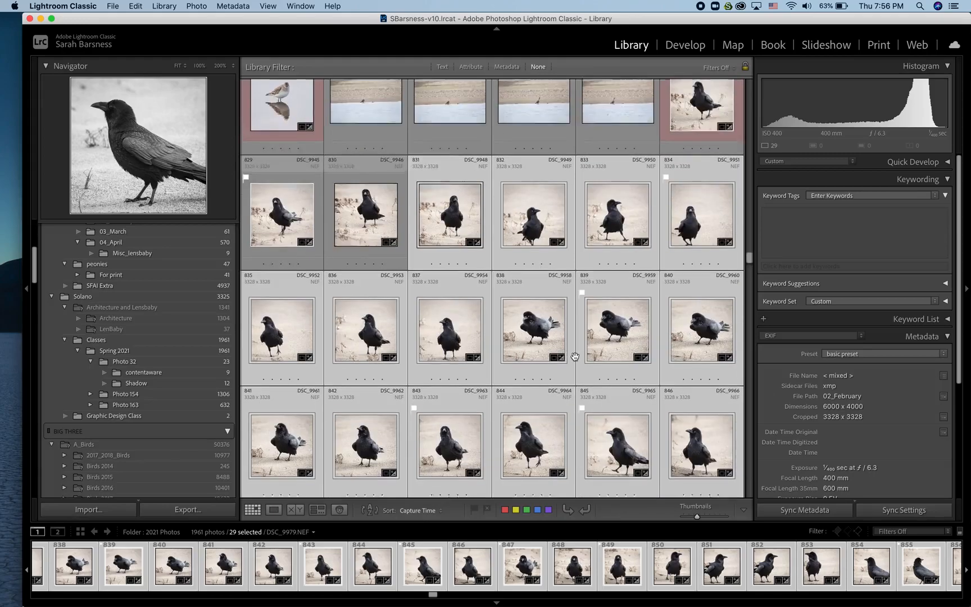
pyautogui.scroll(-2, 574, 356)
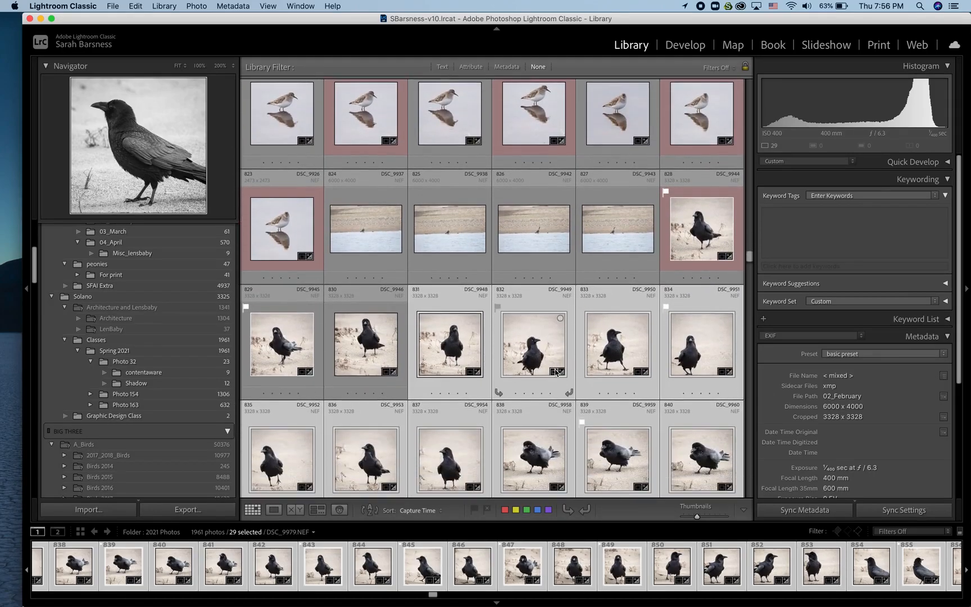
pyautogui.press('/')
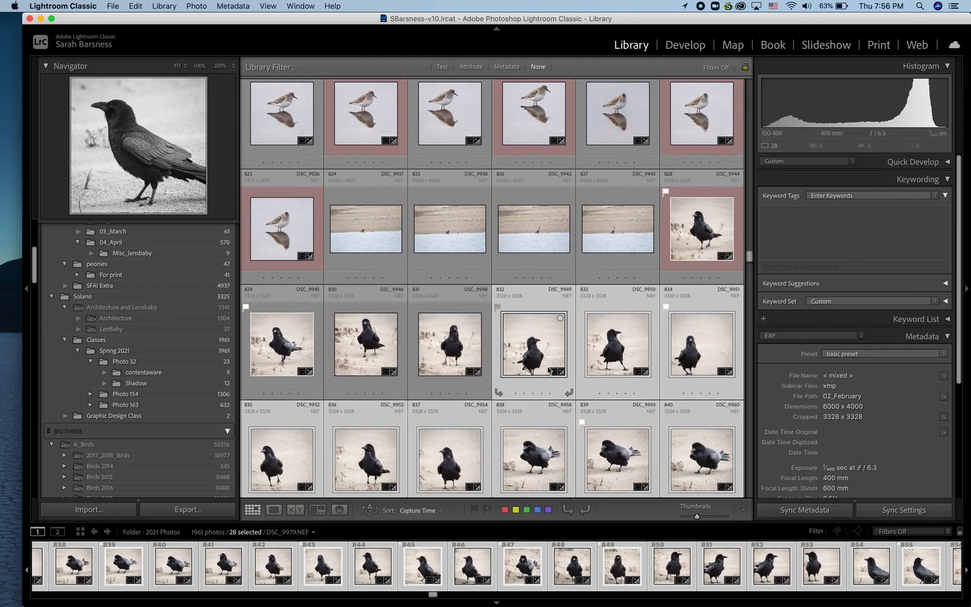
pyautogui.scroll(-2, 549, 370)
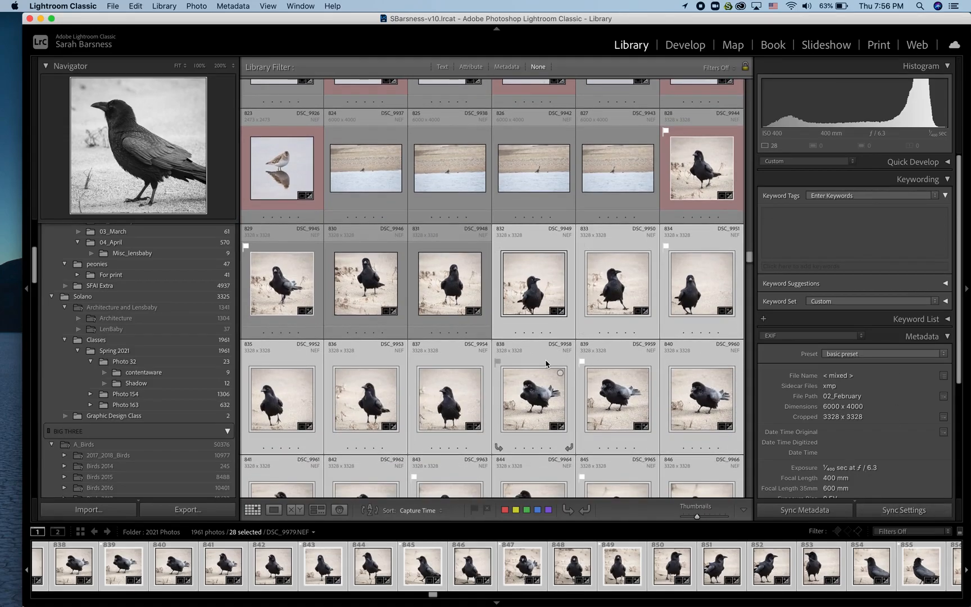
pyautogui.keyDown('shift'); pyautogui.click(701, 161); pyautogui.keyUp('shift')
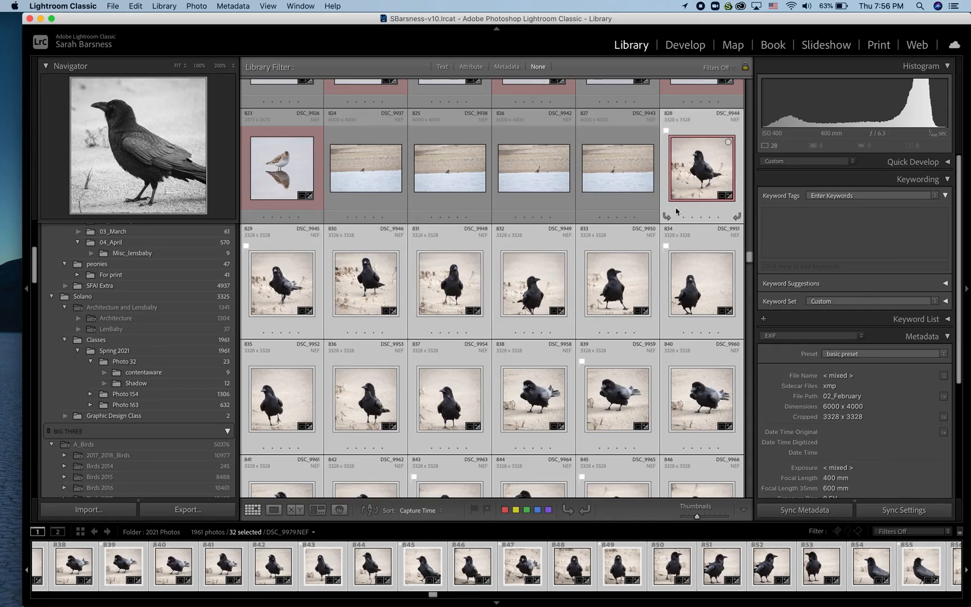
pyautogui.click(897, 510)
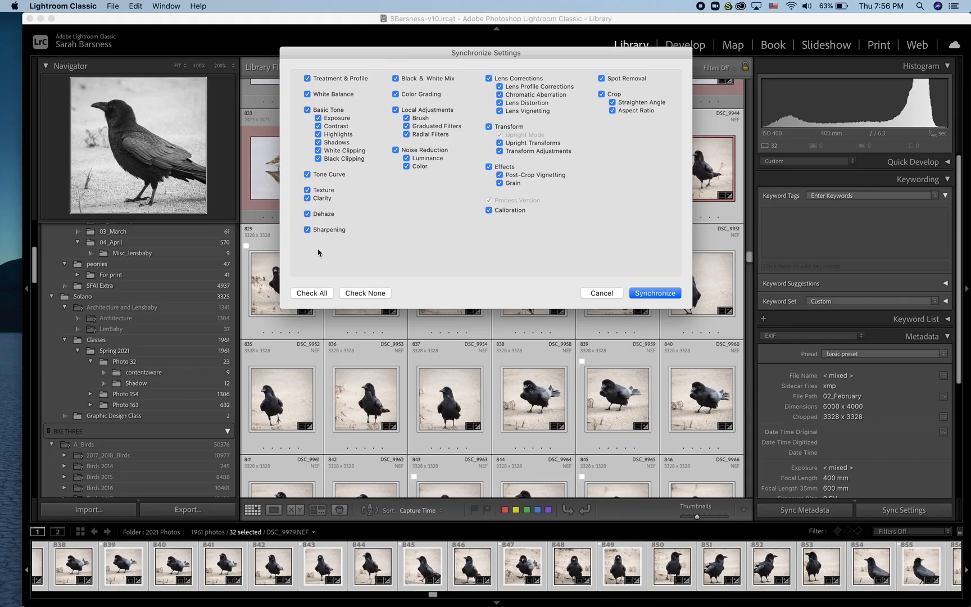
pyautogui.click(318, 118)
pyautogui.click(650, 294)
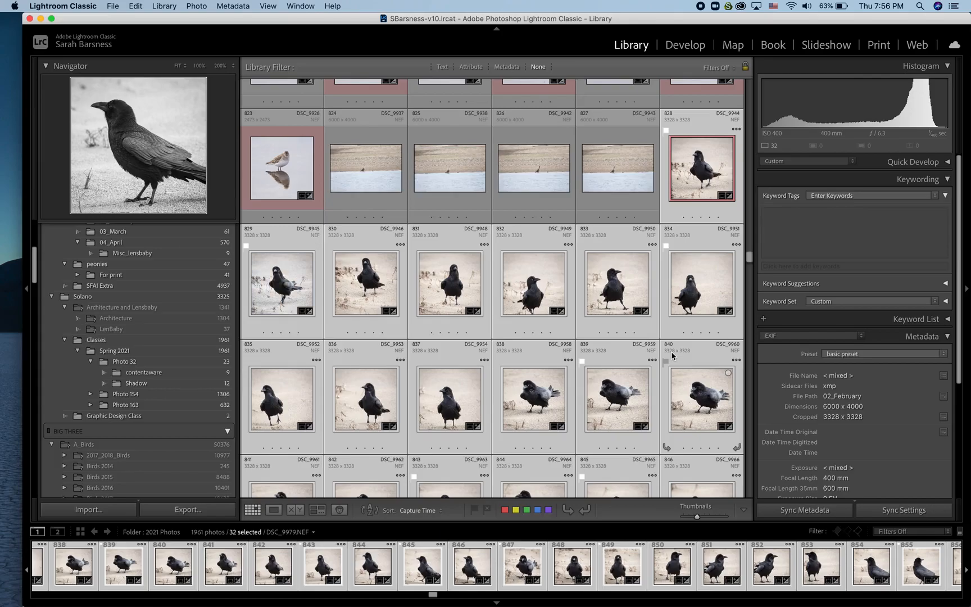
# Check the synchronized black-and-white crow photos in the grid, make DSC_9950.NEF active and view it enlarged
pyautogui.click(616, 288)
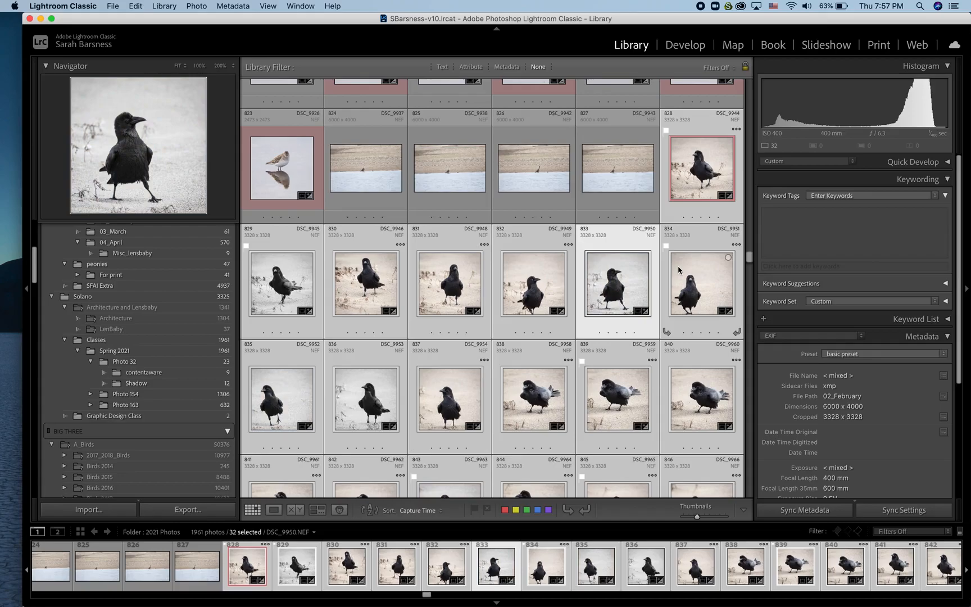
pyautogui.scroll(-1, 679, 271)
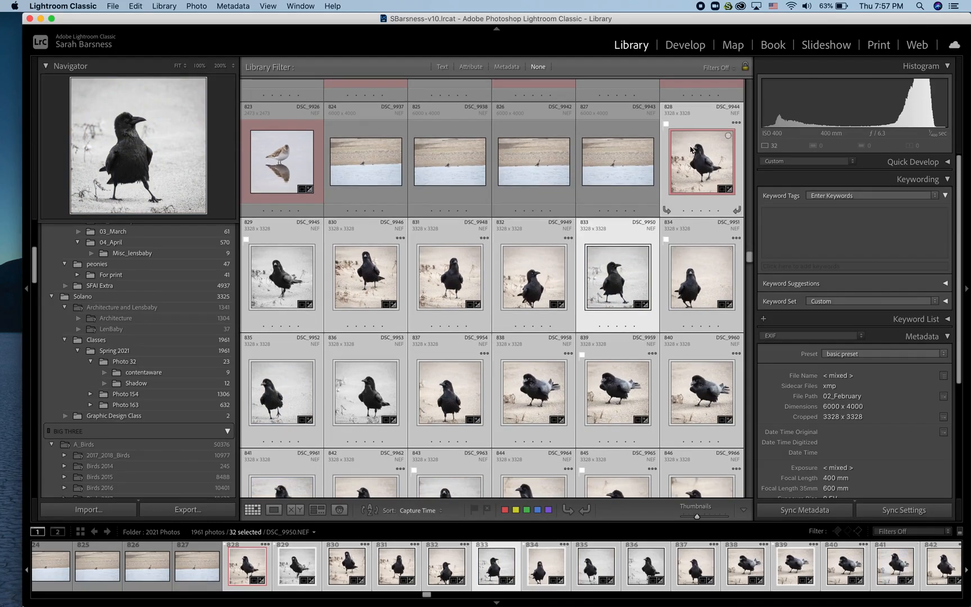
pyautogui.moveTo(690, 149)
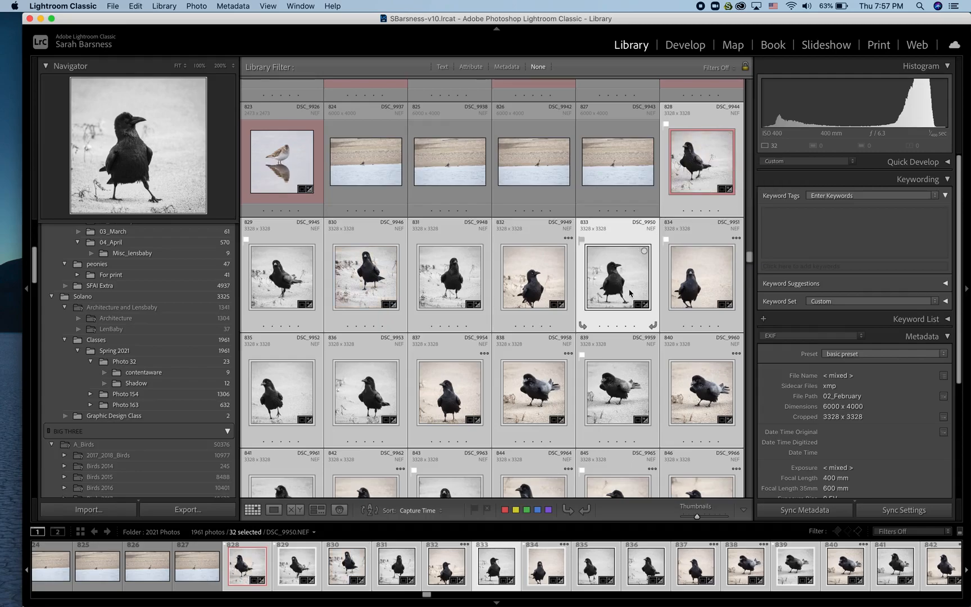
pyautogui.moveTo(630, 292)
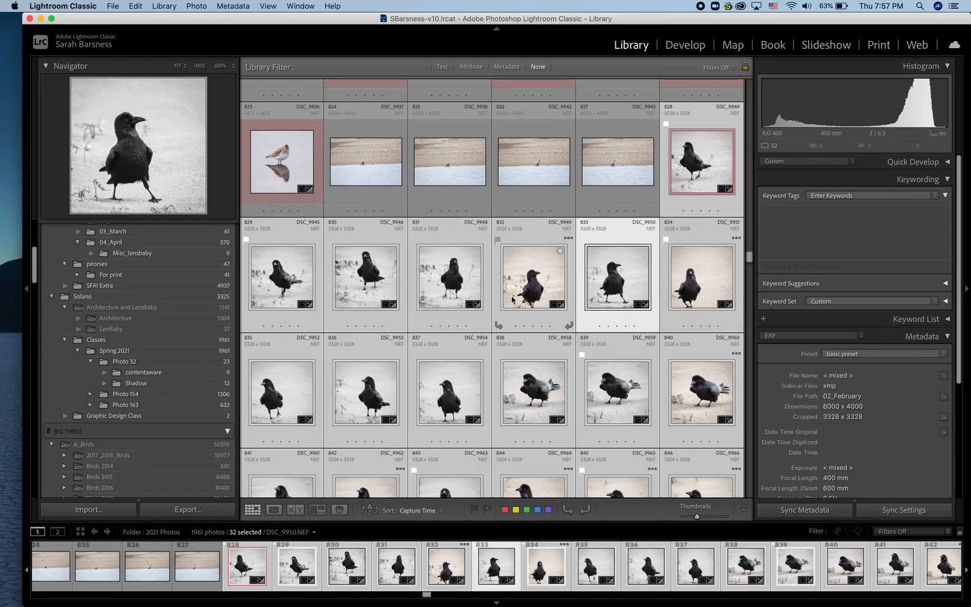
pyautogui.doubleClick(620, 293)
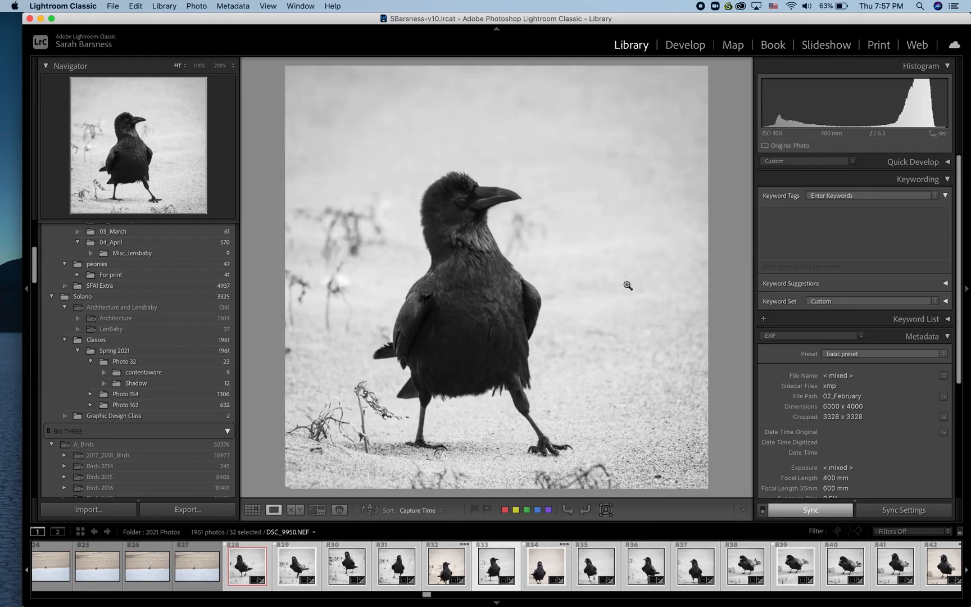
# Copy all develop settings, including the crop, from DSC_9950.NEF in Develop
pyautogui.click(690, 48)
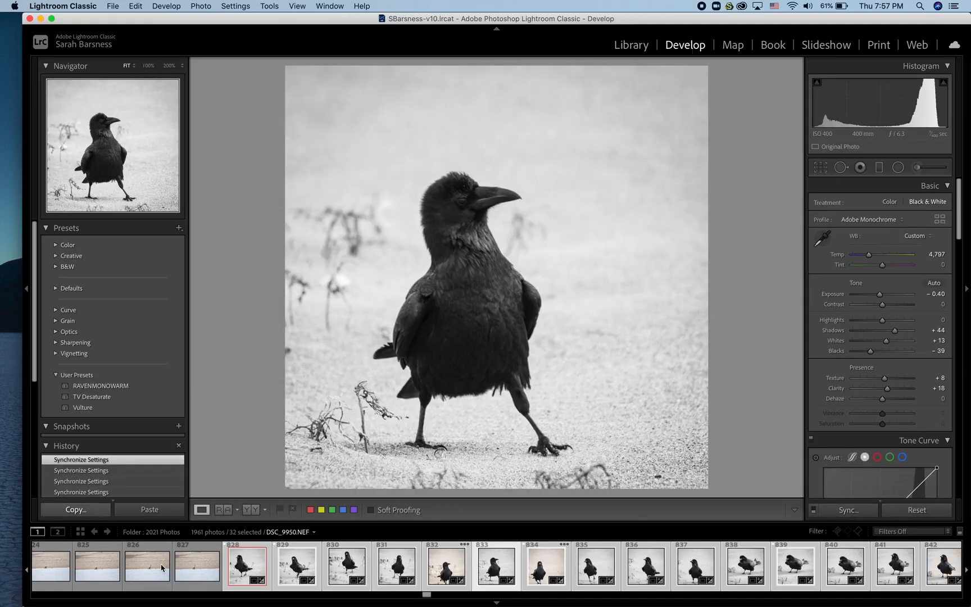
pyautogui.press('super+shift+c')
pyautogui.click(308, 294)
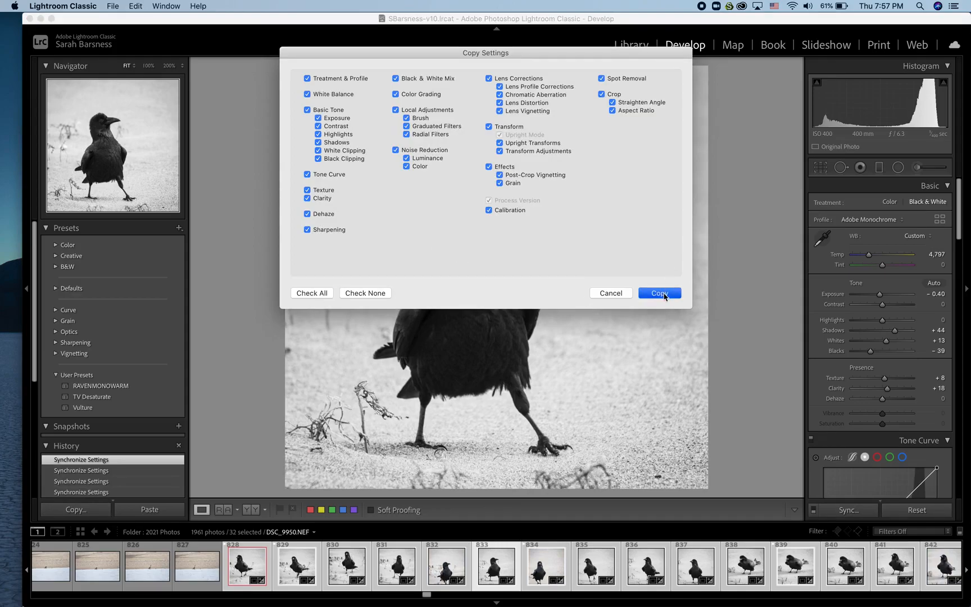
pyautogui.click(659, 293)
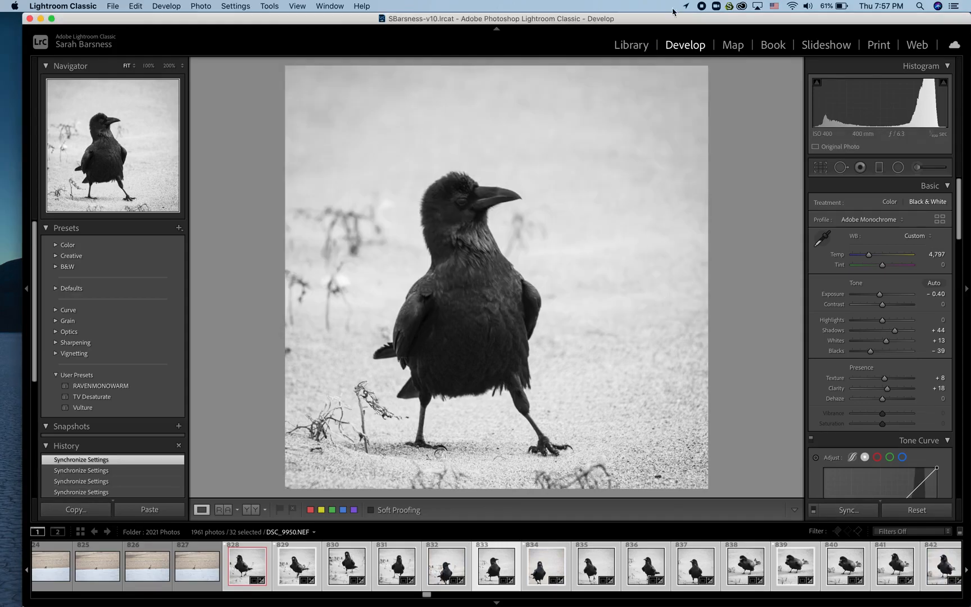
# Switch to the Spring 2021 folder and open the photo of the snowboarder in the orange jacket in Develop
pyautogui.click(638, 45)
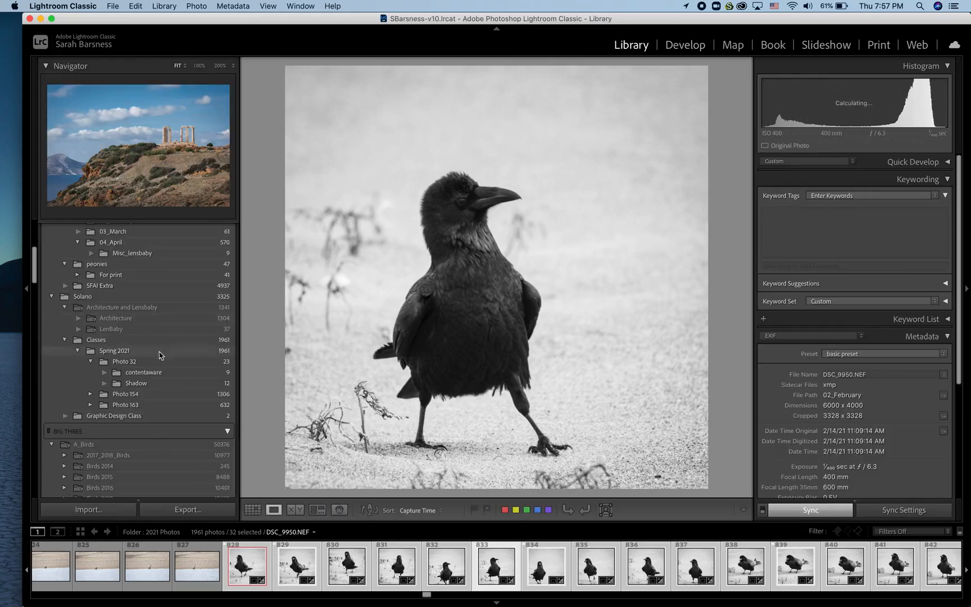
pyautogui.click(137, 352)
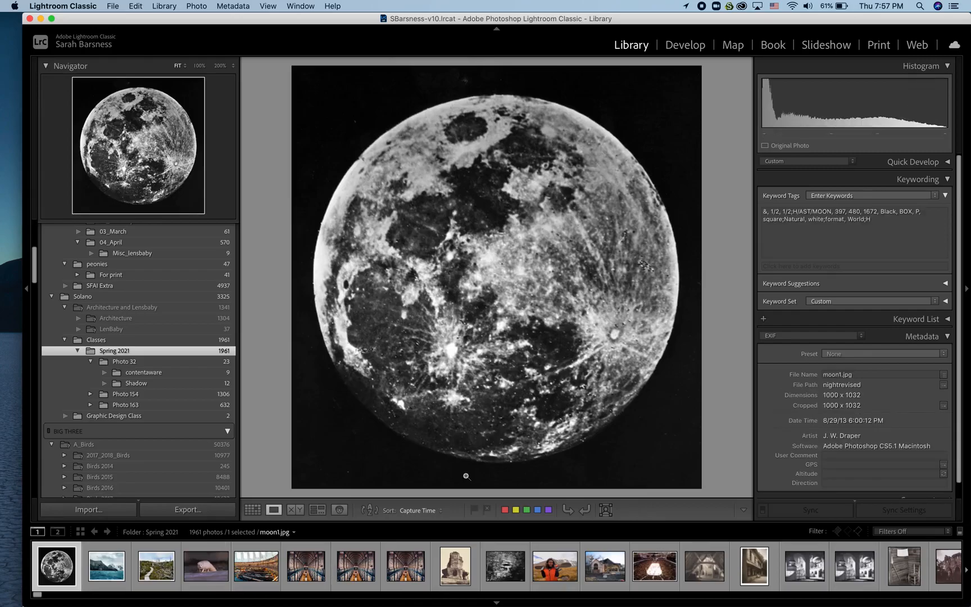
pyautogui.click(556, 566)
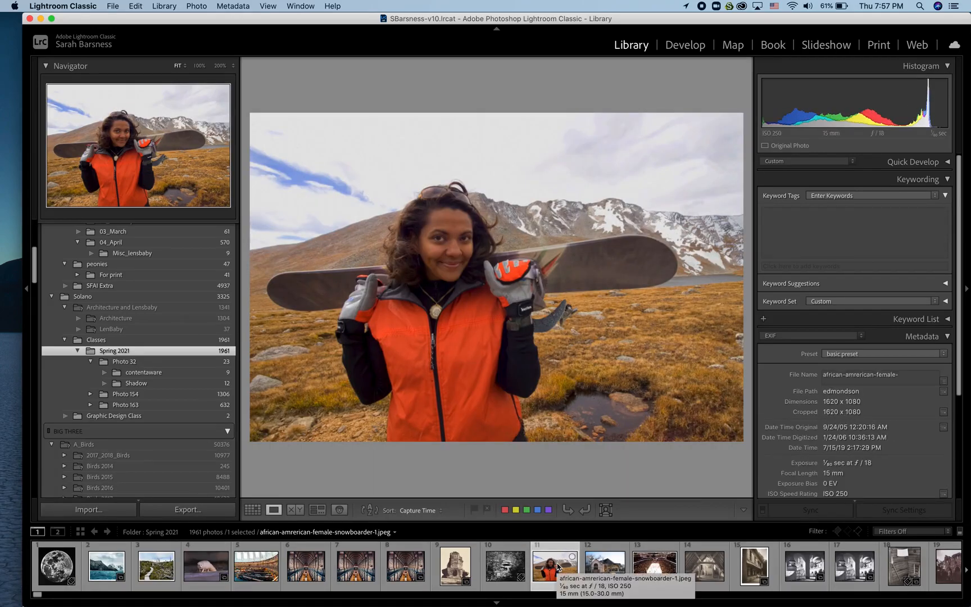
pyautogui.click(685, 44)
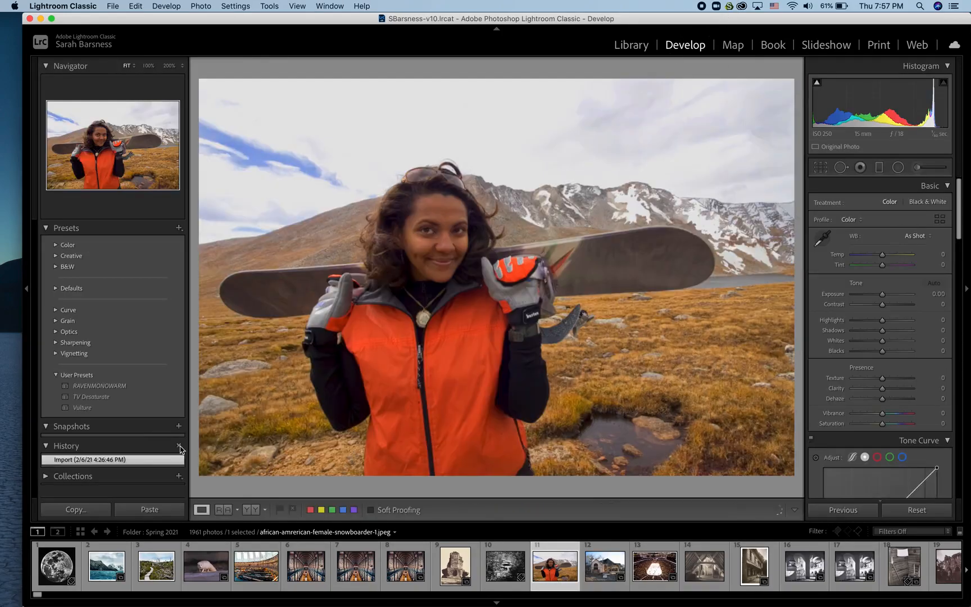
# Try pasting the copied develop settings onto the snowboarder photo and undo the paste
pyautogui.click(150, 509)
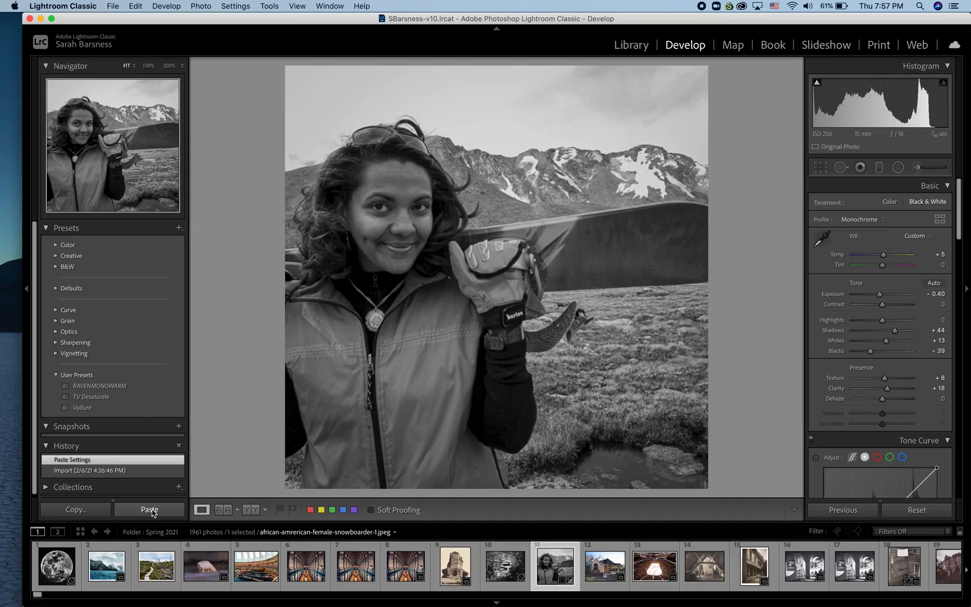
pyautogui.press('super+z')
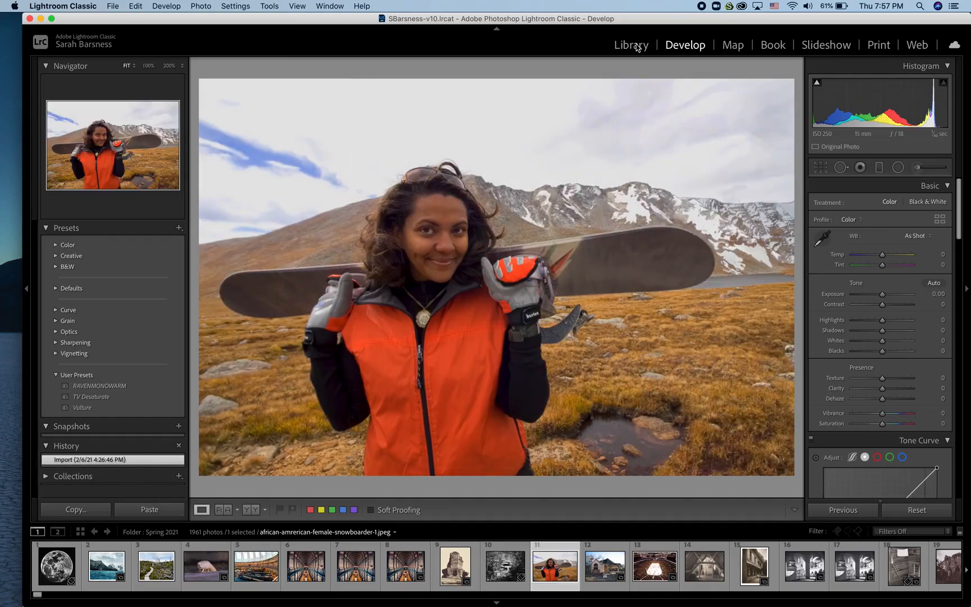
# Find DSC_9950.NEF among the crow photos in the 02_February folder of the Library and open it in Develop
pyautogui.click(631, 45)
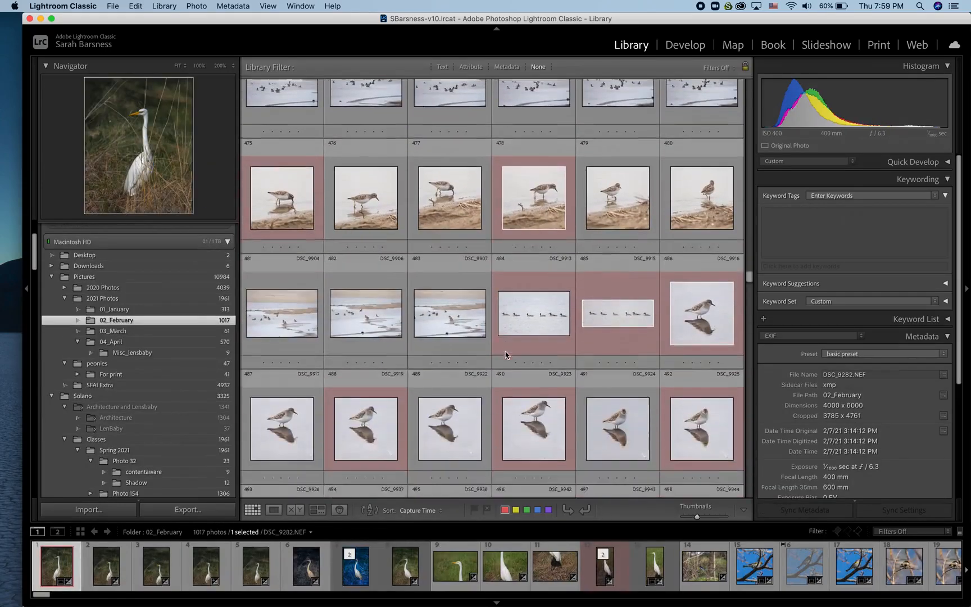
pyautogui.scroll(-10, 505, 353)
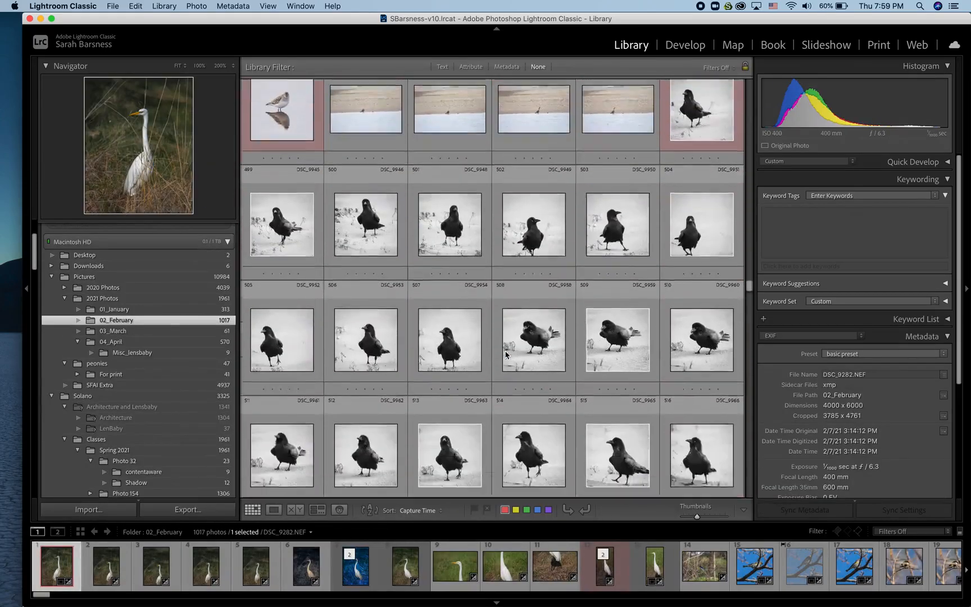
pyautogui.scroll(4, 505, 354)
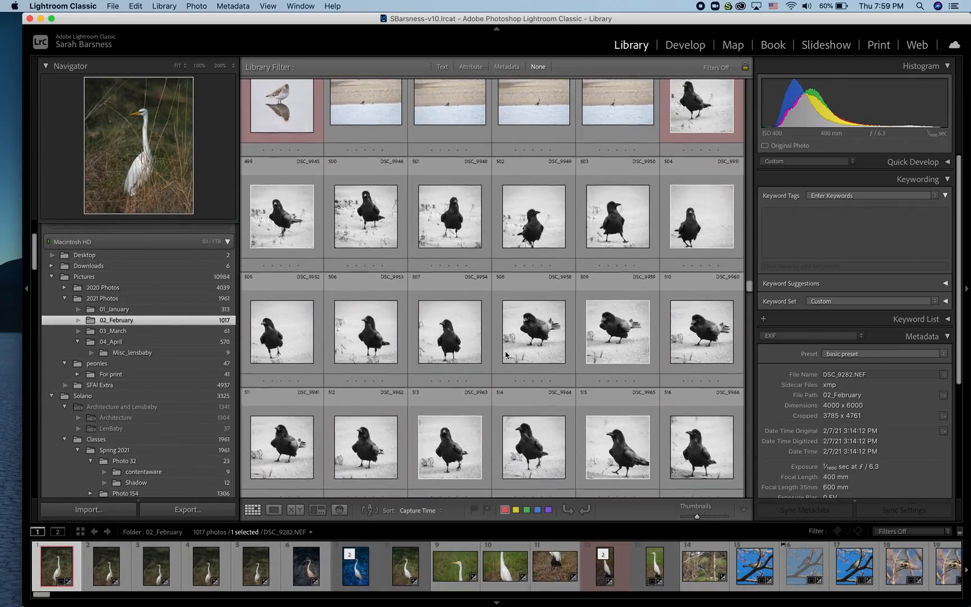
pyautogui.scroll(-1, 505, 355)
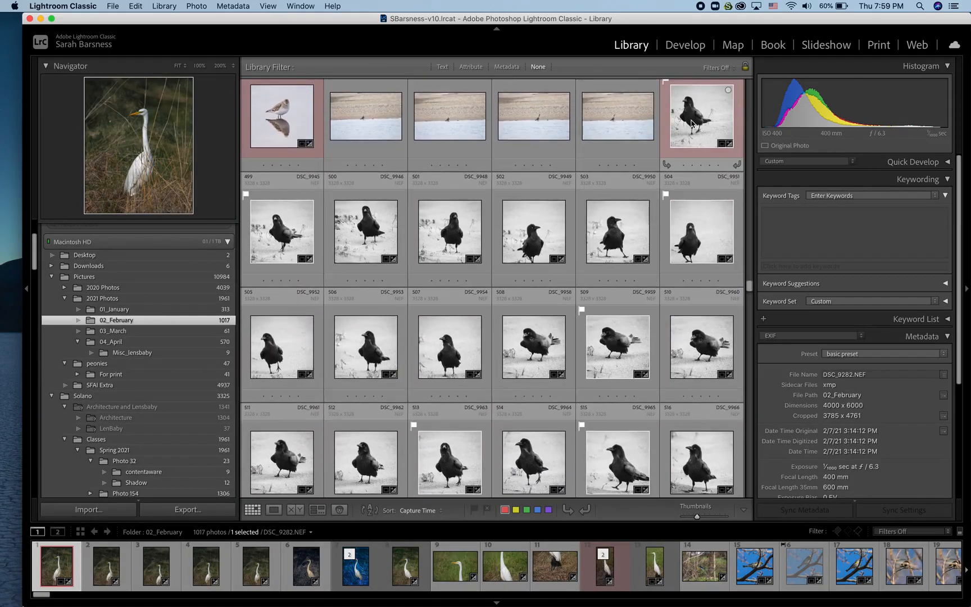
pyautogui.click(628, 250)
pyautogui.doubleClick(628, 251)
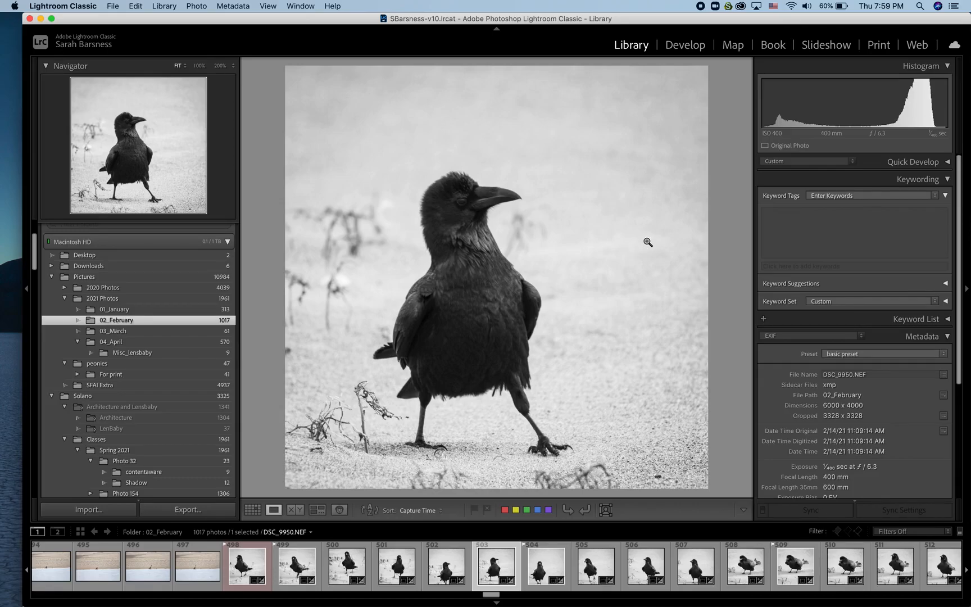
pyautogui.click(684, 46)
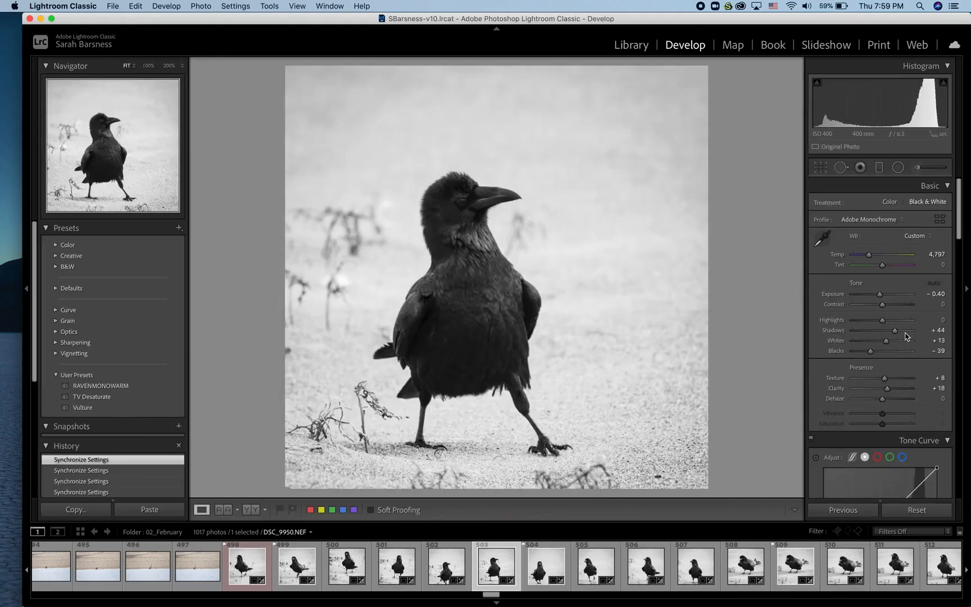
# Set the crow photo's Exposure to -1.00, Shadows to +48 and Clarity to +41
pyautogui.moveTo(879, 293); pyautogui.dragTo(875, 294)
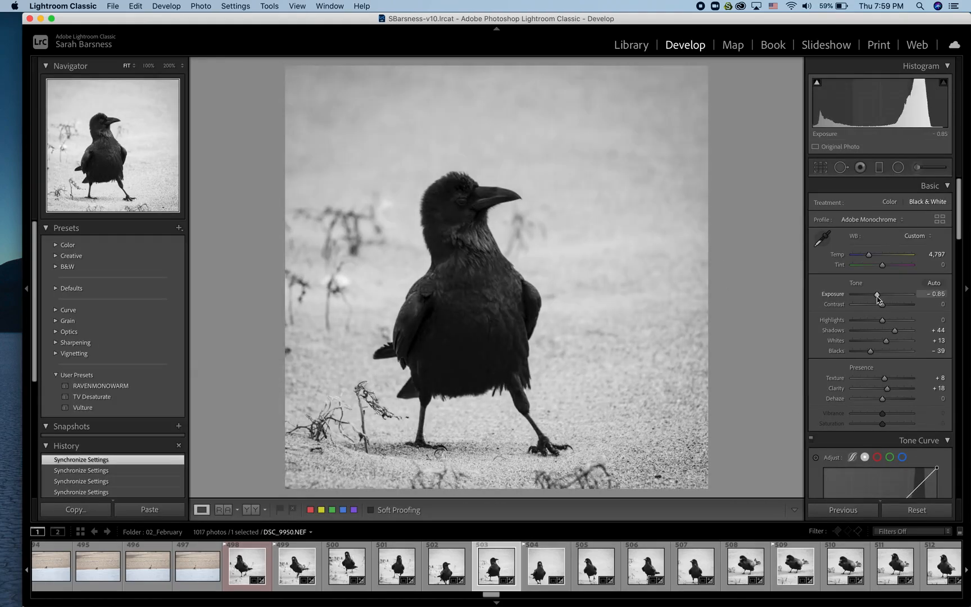
pyautogui.moveTo(895, 332); pyautogui.dragTo(897, 332)
pyautogui.moveTo(887, 393); pyautogui.dragTo(896, 393)
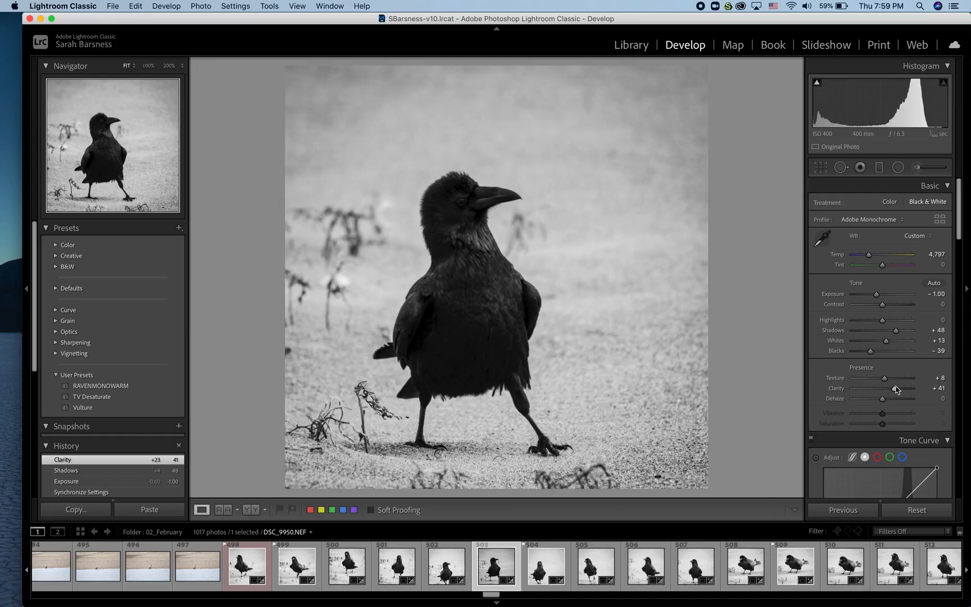
# Color grade the crow photo with blue shadows (hue 227), warm midtones (hue 46) and orange highlights (hue 30, saturation 42)
pyautogui.scroll(-15, 919, 227)
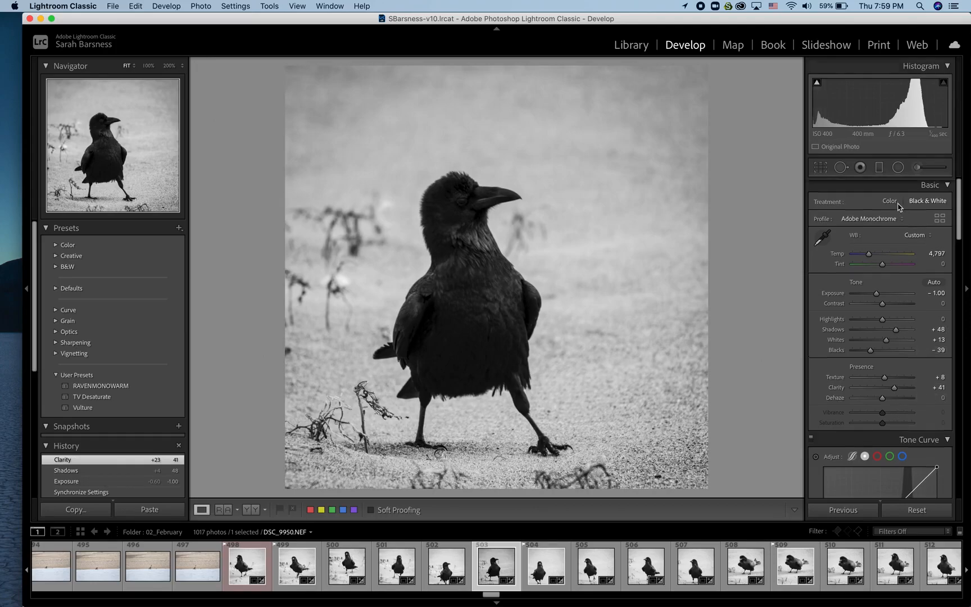
pyautogui.scroll(5, 898, 207)
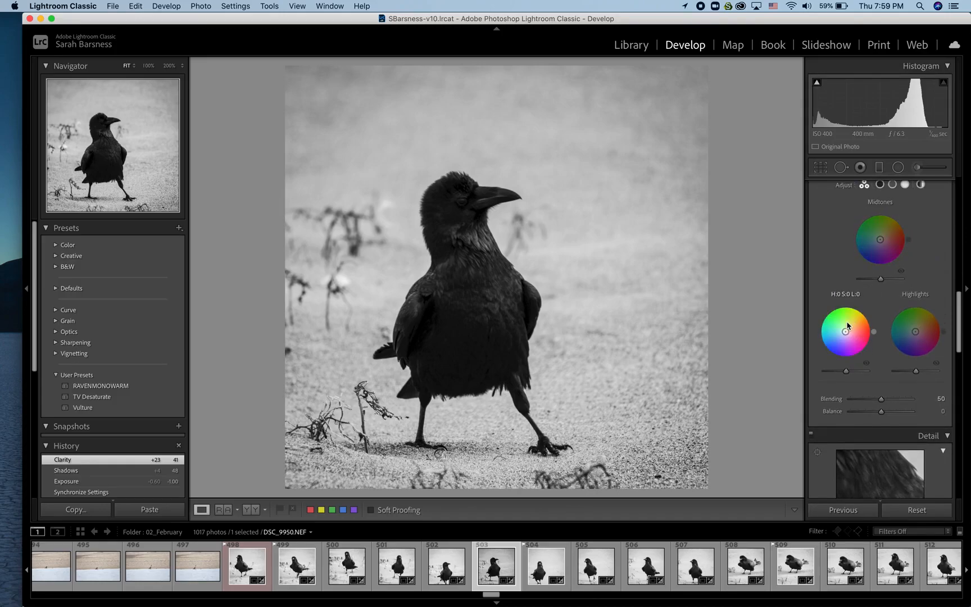
pyautogui.moveTo(846, 332); pyautogui.dragTo(835, 347)
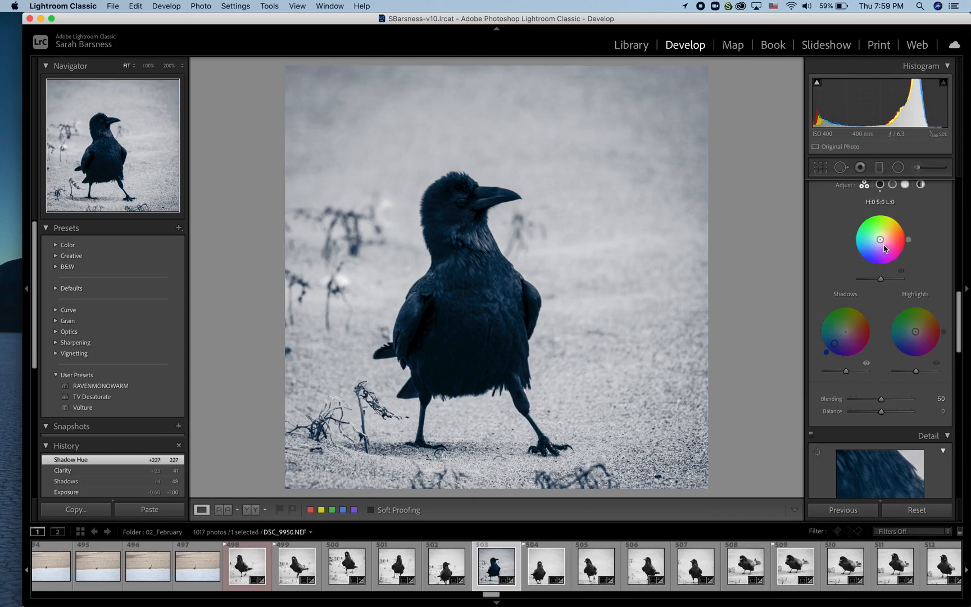
pyautogui.moveTo(892, 243); pyautogui.dragTo(887, 241)
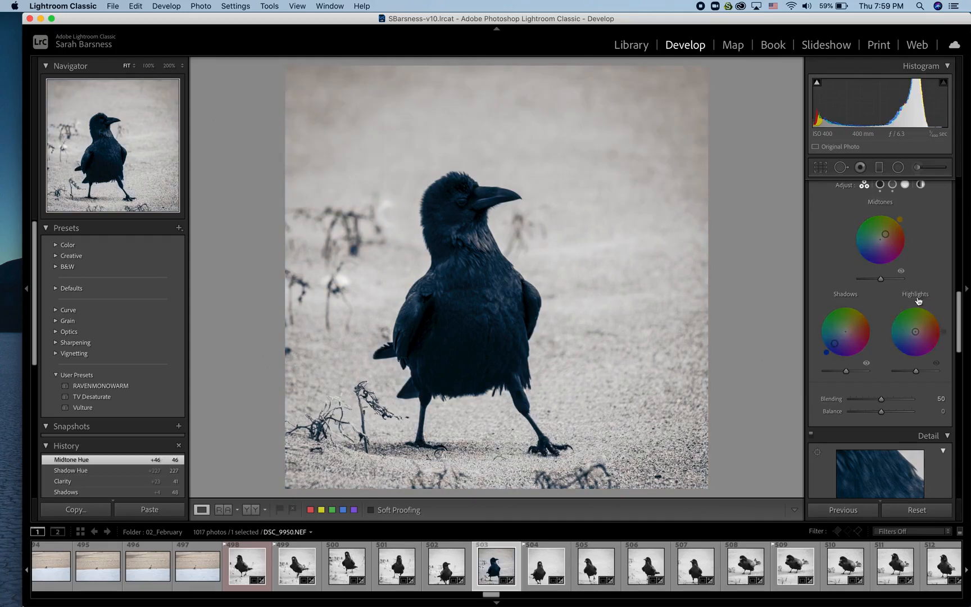
pyautogui.click(929, 329)
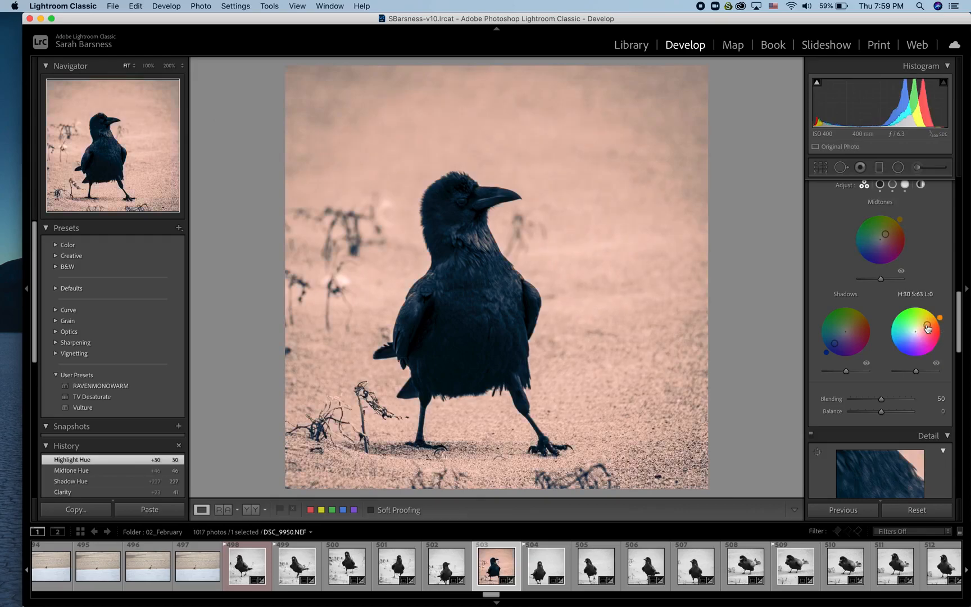
pyautogui.moveTo(927, 329); pyautogui.dragTo(925, 330)
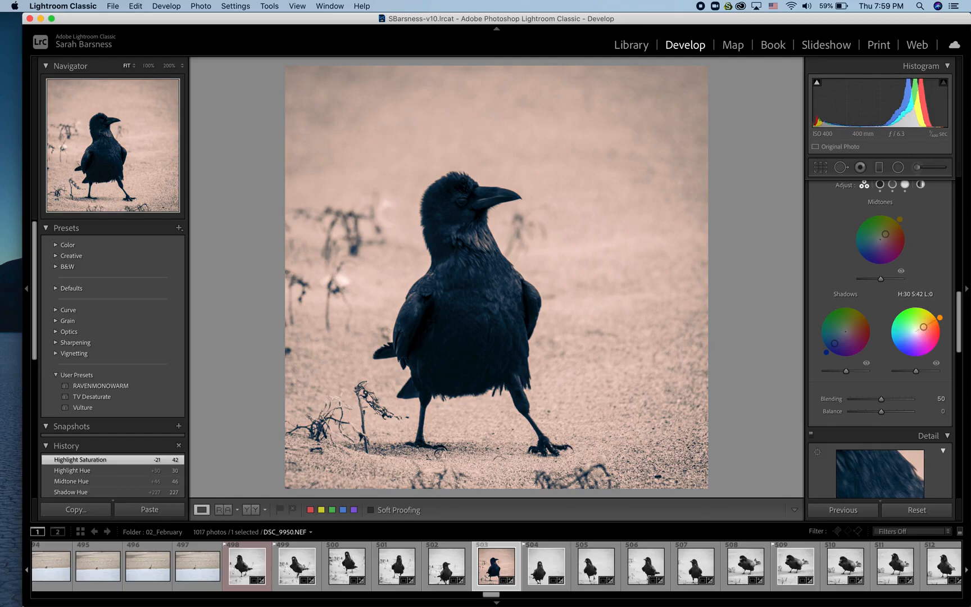
# Set the crow photo's Shadows to +67 and Exposure to -0.60
pyautogui.scroll(10, 919, 320)
pyautogui.scroll(1, 912, 296)
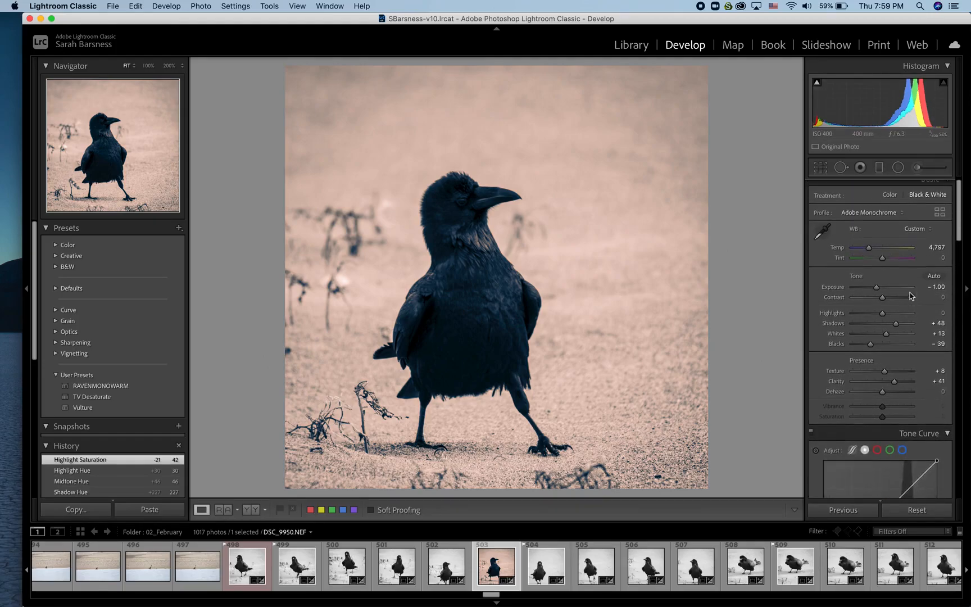
pyautogui.moveTo(896, 325); pyautogui.dragTo(903, 328)
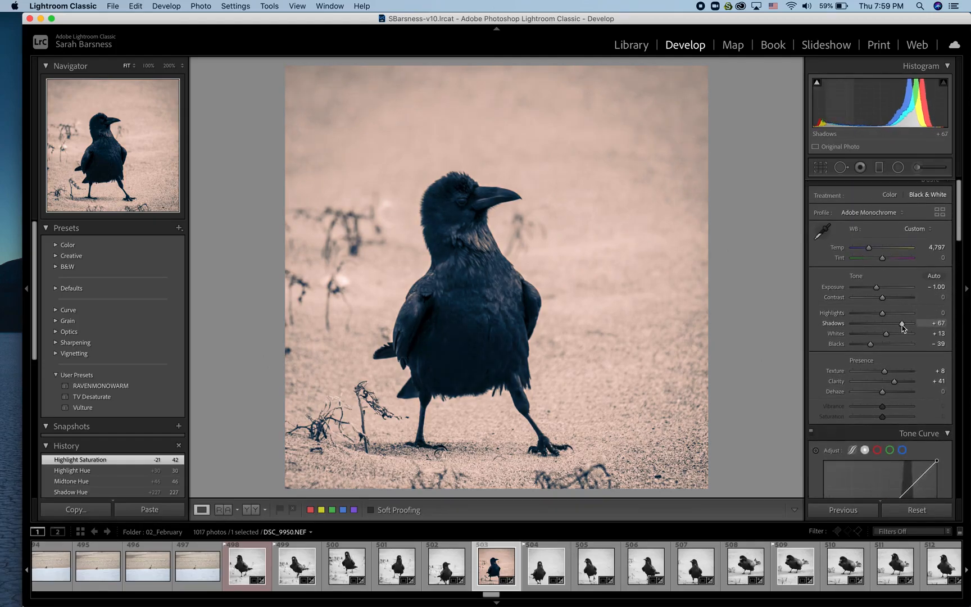
pyautogui.moveTo(876, 287); pyautogui.dragTo(880, 292)
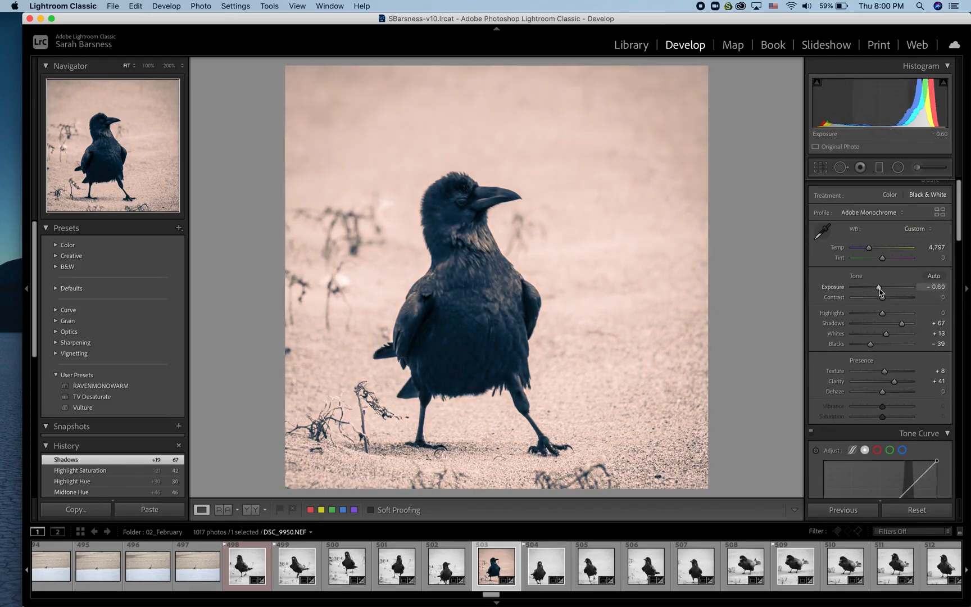
# Add a post-crop vignette with amount -27 and grain with amount 100 to the crow photo
pyautogui.scroll(-10, 895, 403)
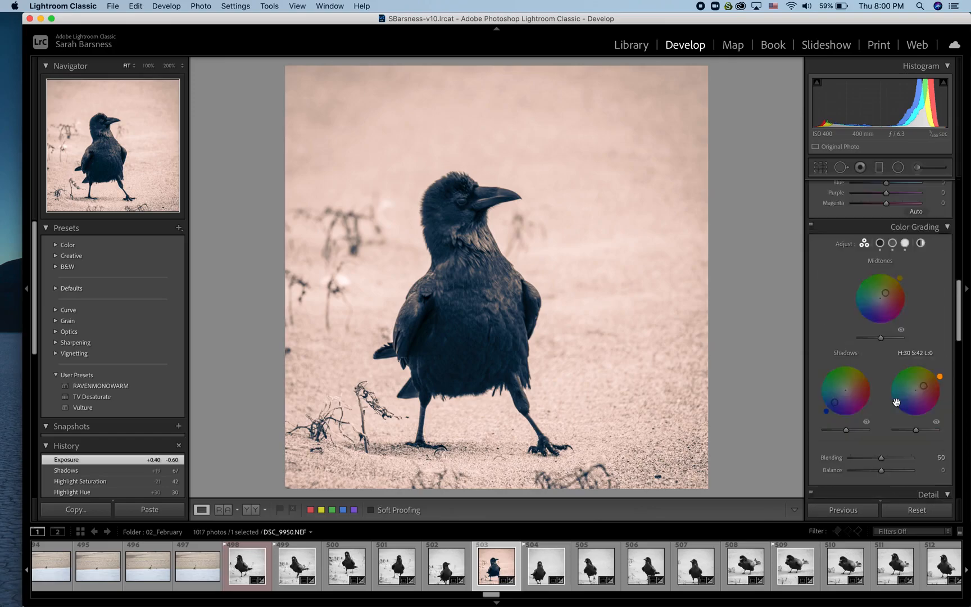
pyautogui.scroll(-12, 896, 402)
pyautogui.moveTo(879, 382); pyautogui.dragTo(874, 381)
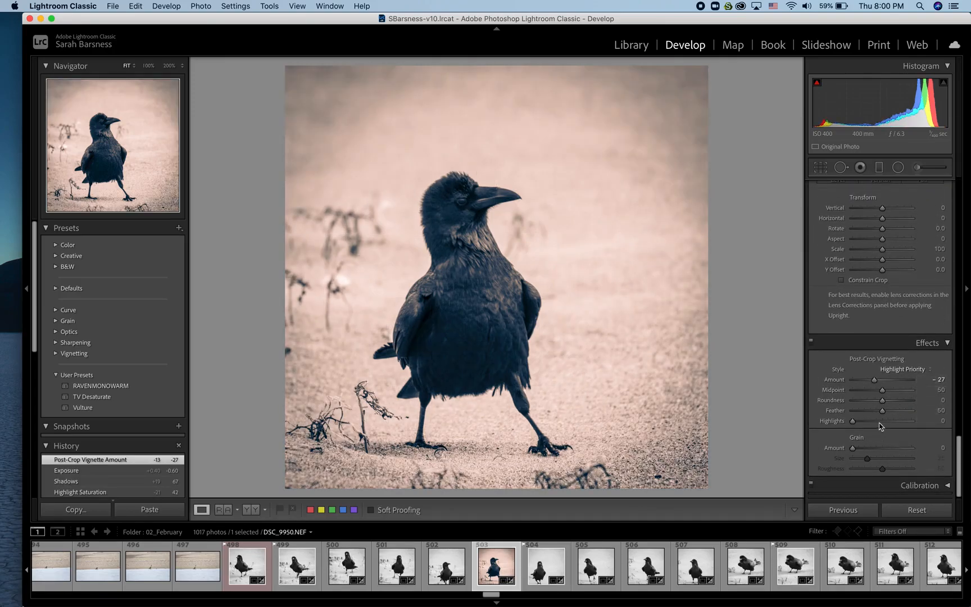
pyautogui.moveTo(852, 448); pyautogui.dragTo(913, 448)
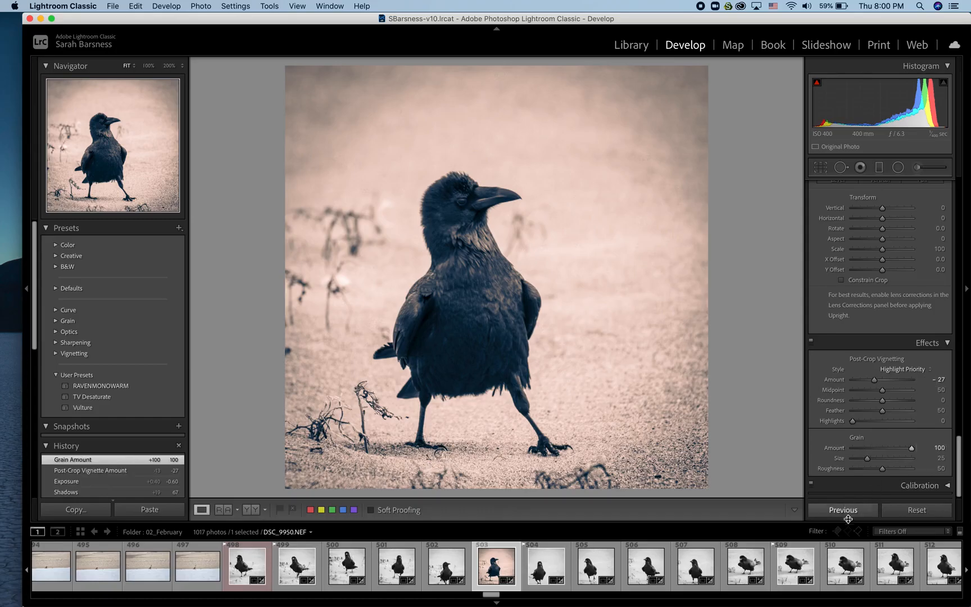
pyautogui.click(480, 337)
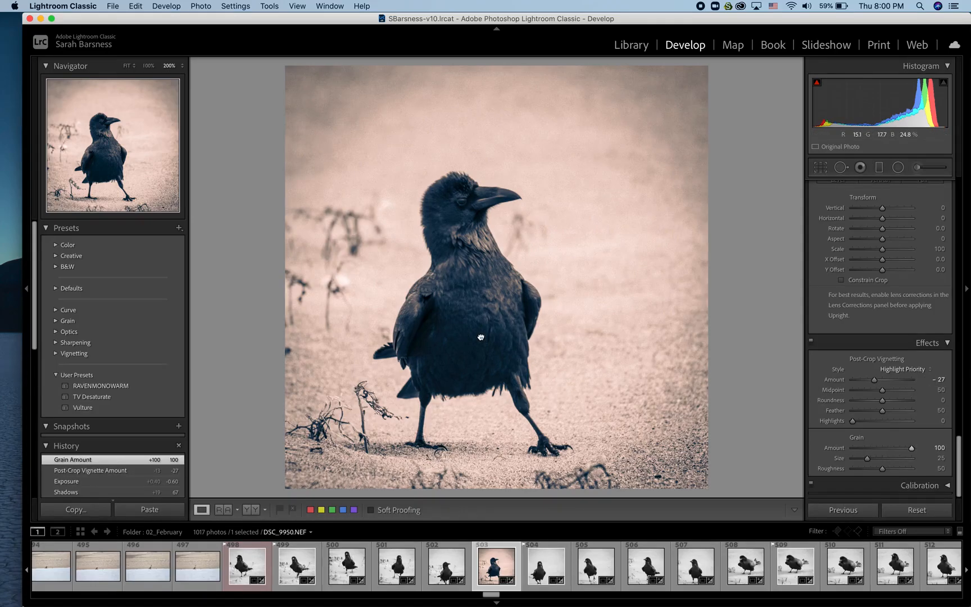
pyautogui.click(481, 336)
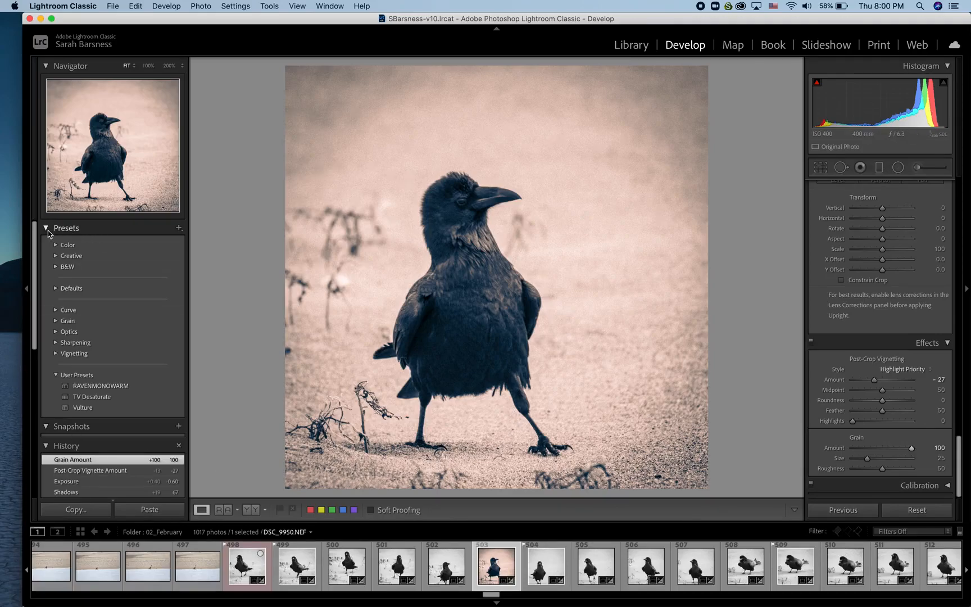
pyautogui.click(77, 385)
pyautogui.click(55, 245)
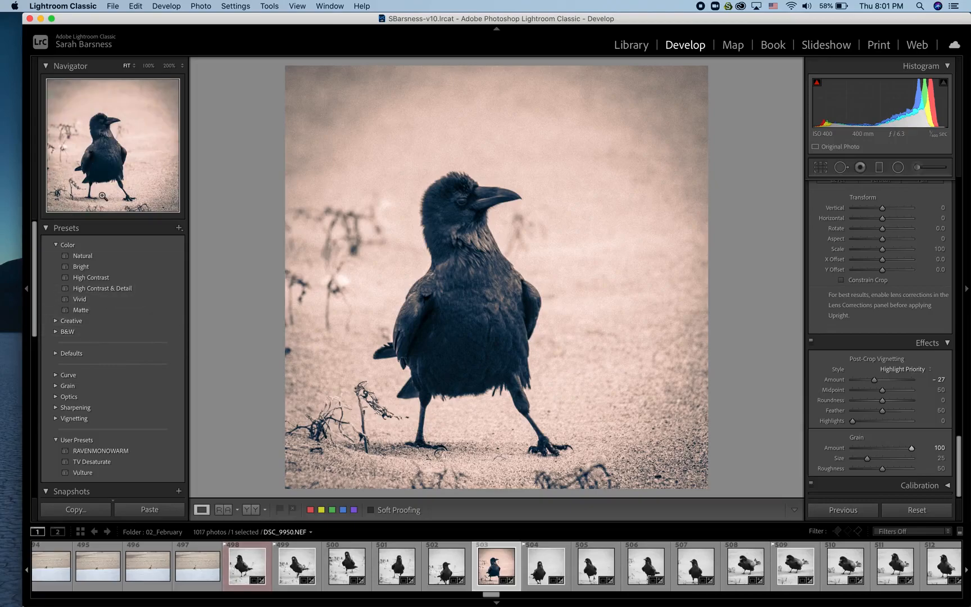
pyautogui.click(56, 244)
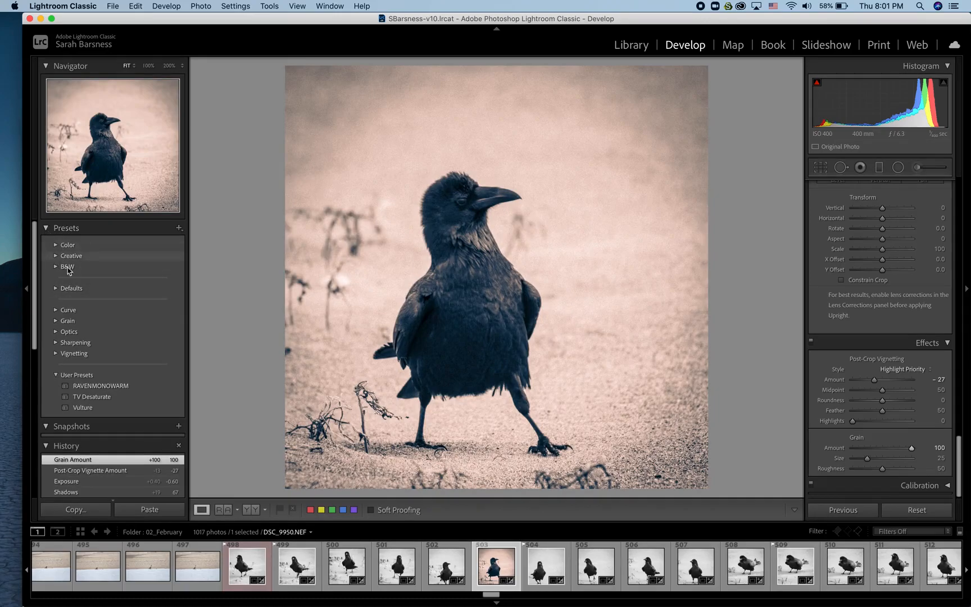
# Save the current develop settings as a new preset named Raven_at_Abbotts in the User Presets group
pyautogui.click(179, 229)
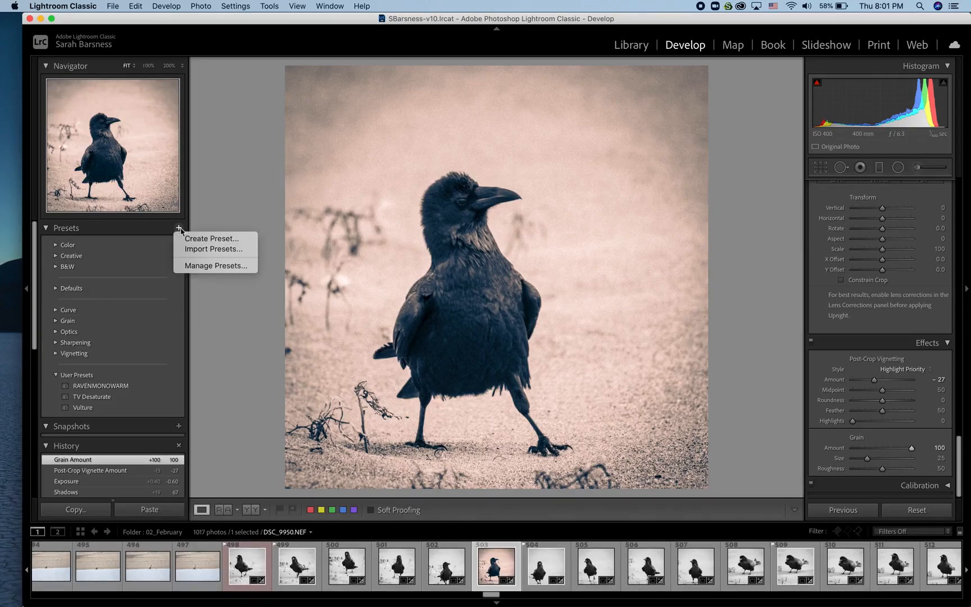
pyautogui.click(204, 240)
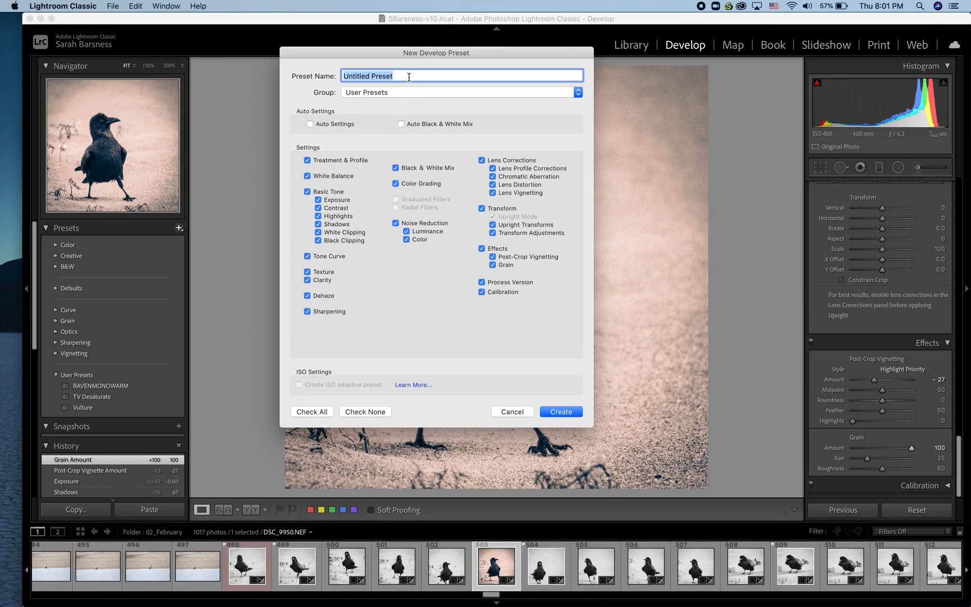
pyautogui.write('RAvenat Abbotts')
pyautogui.tripleClick(377, 75)
pyautogui.write('Raven_at_Abbotts')
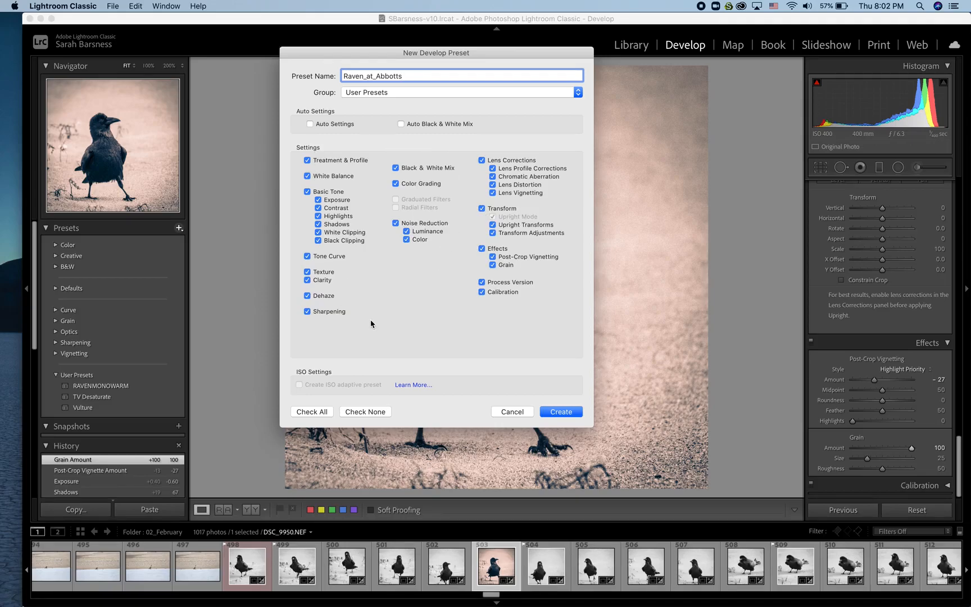
pyautogui.click(559, 413)
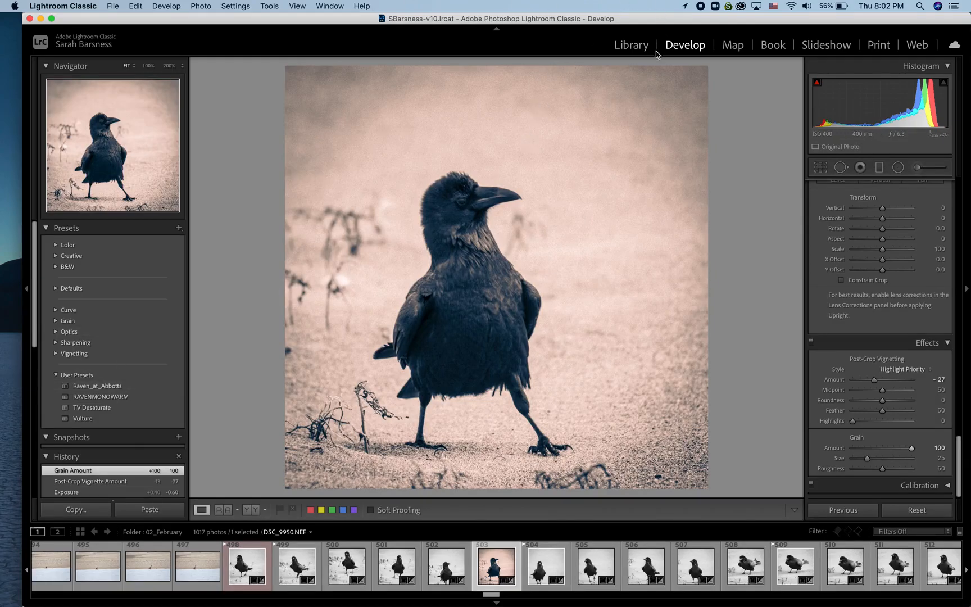
# Find the raven close-up DSC_0997.NEF in the 04_April folder of the Library and open it in Develop
pyautogui.click(632, 46)
pyautogui.scroll(-15, 486, 348)
pyautogui.scroll(-5, 485, 348)
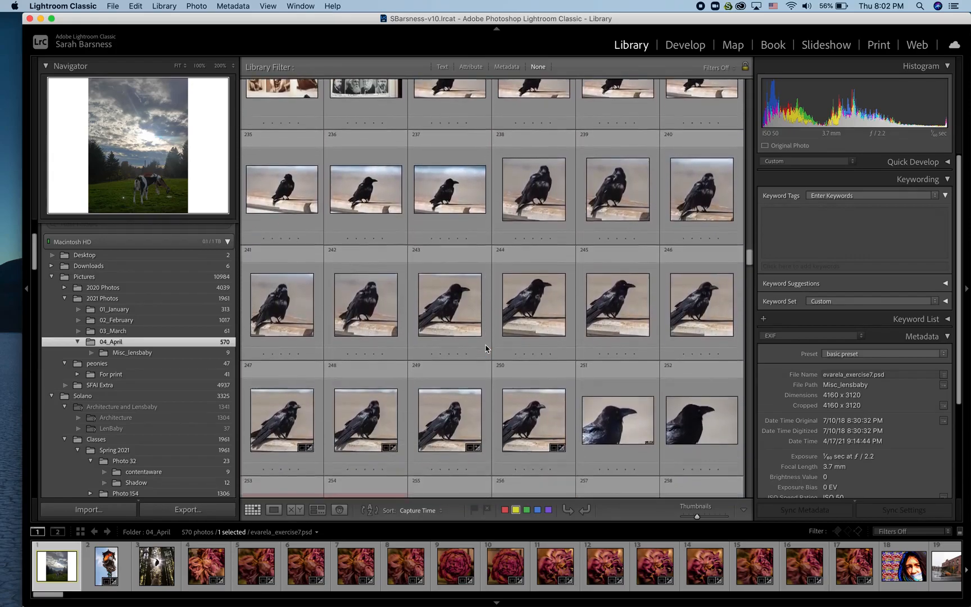
pyautogui.scroll(-5, 486, 348)
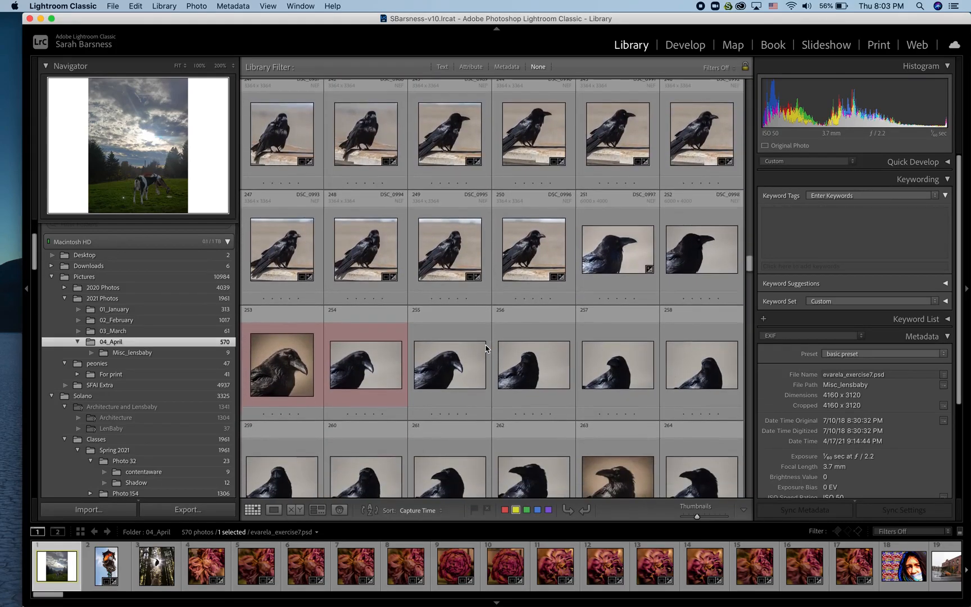
pyautogui.click(609, 262)
pyautogui.press('e')
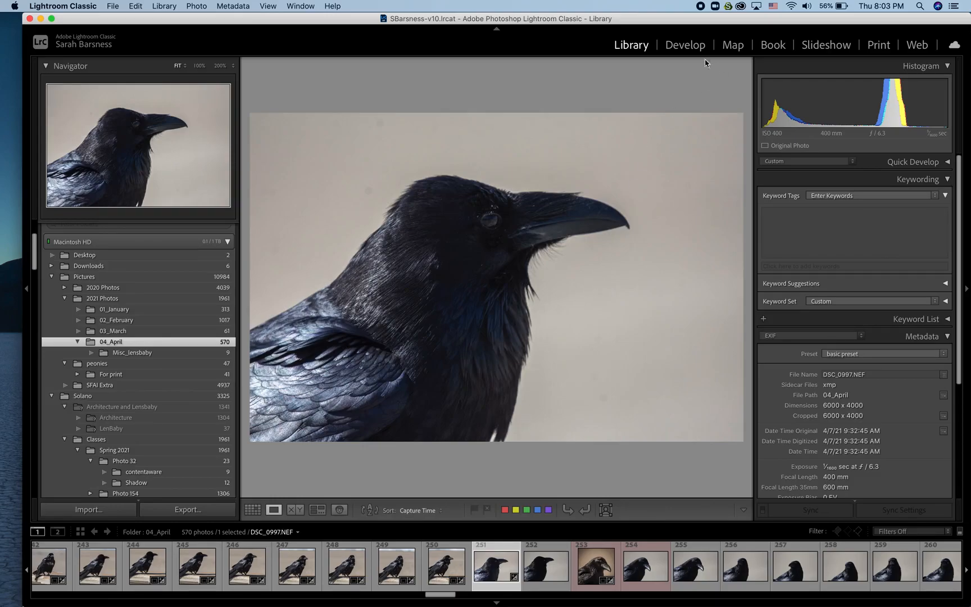
pyautogui.click(680, 47)
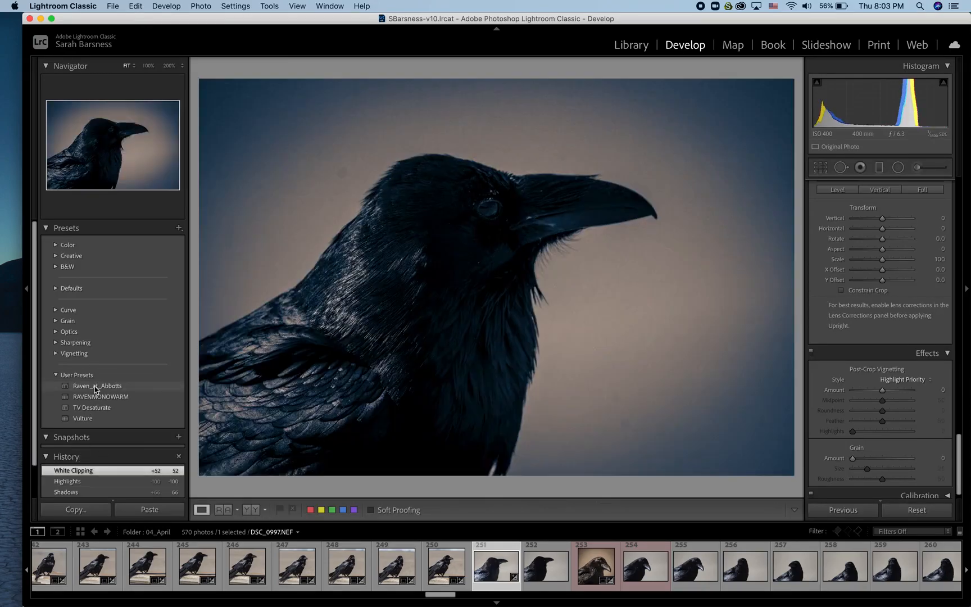
# Apply the Raven_at_Abbotts preset to the raven close-up and set Shadows to +97, Exposure to -0.35 and Highlights to -70
pyautogui.click(96, 387)
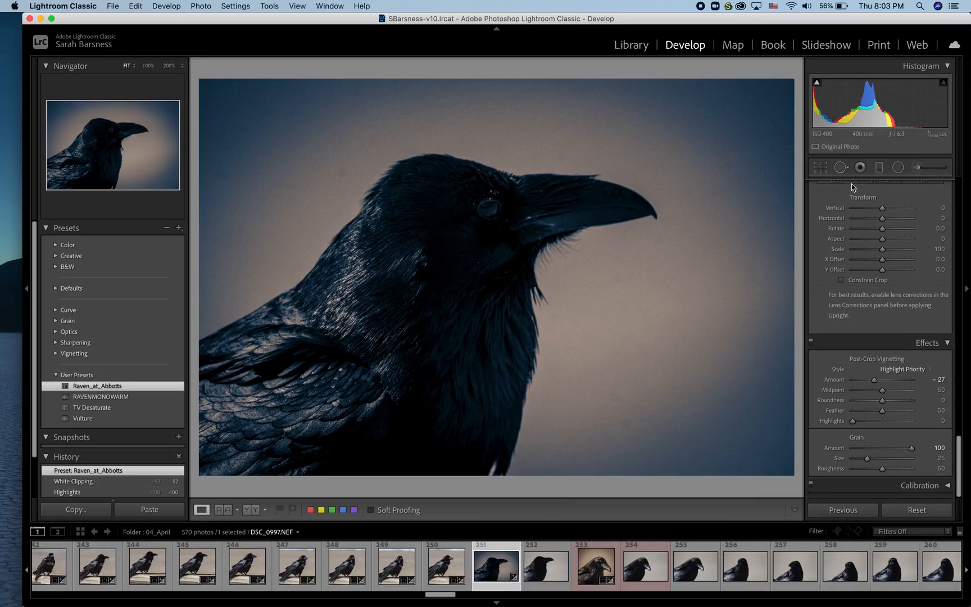
pyautogui.moveTo(869, 210); pyautogui.dragTo(869, 212)
pyautogui.scroll(10, 869, 213)
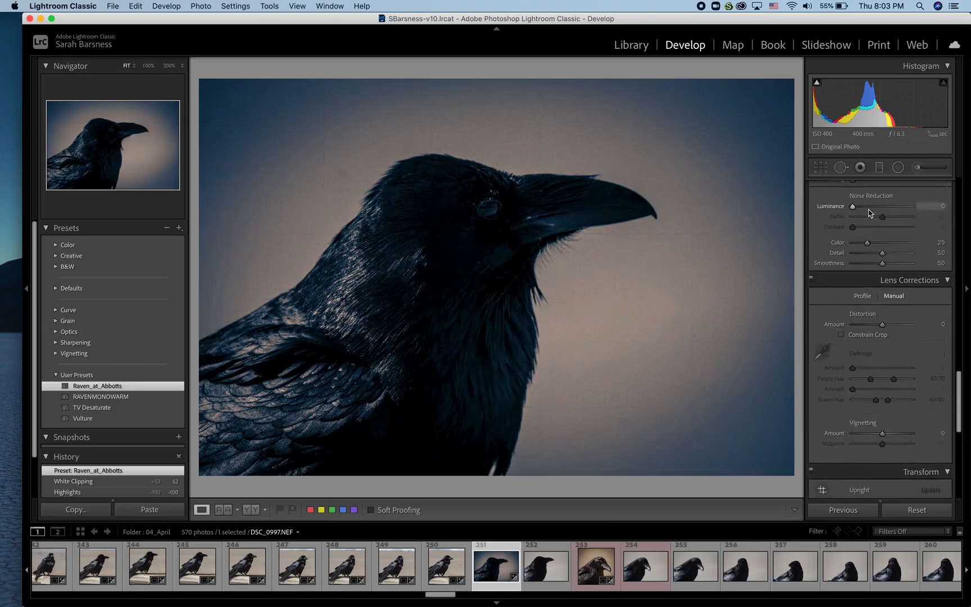
pyautogui.scroll(10, 869, 213)
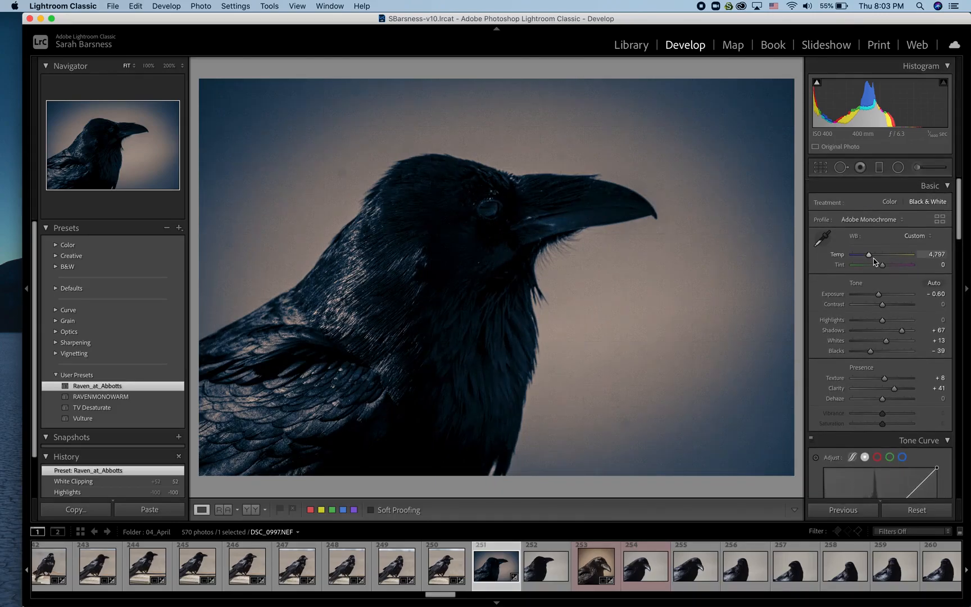
pyautogui.moveTo(903, 330); pyautogui.dragTo(910, 330)
pyautogui.moveTo(880, 296); pyautogui.dragTo(860, 321)
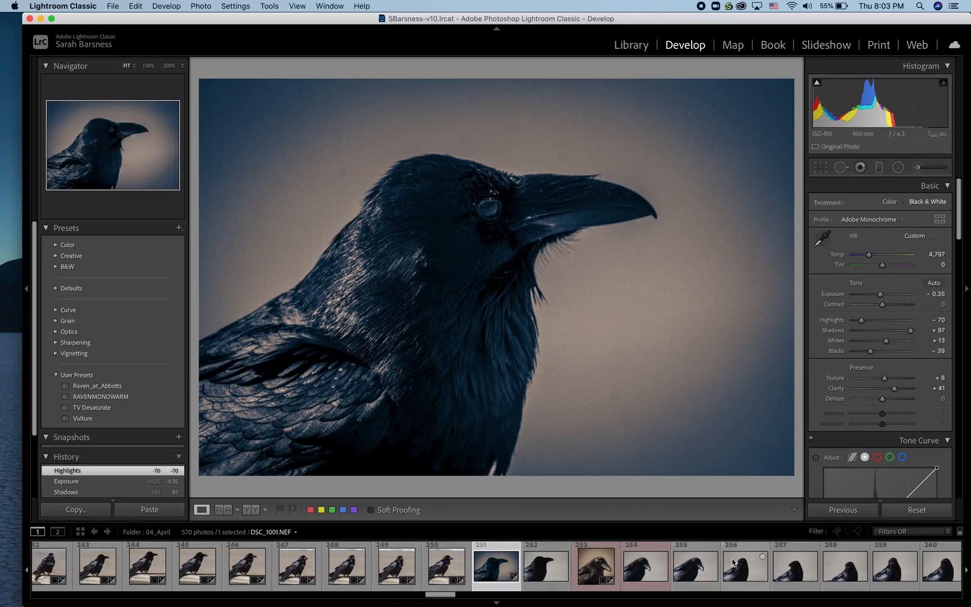
# Synchronize the close-up's settings, excluding Crop, with the six photos that follow it through DSC_1003.NEF
pyautogui.keyDown('shift'); pyautogui.click(797, 573); pyautogui.keyUp('shift')
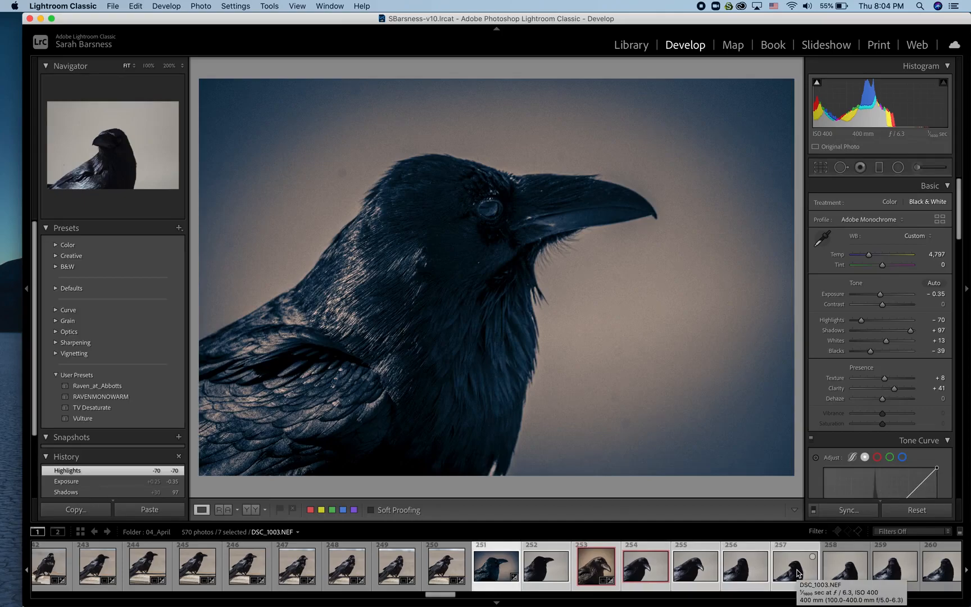
pyautogui.click(850, 511)
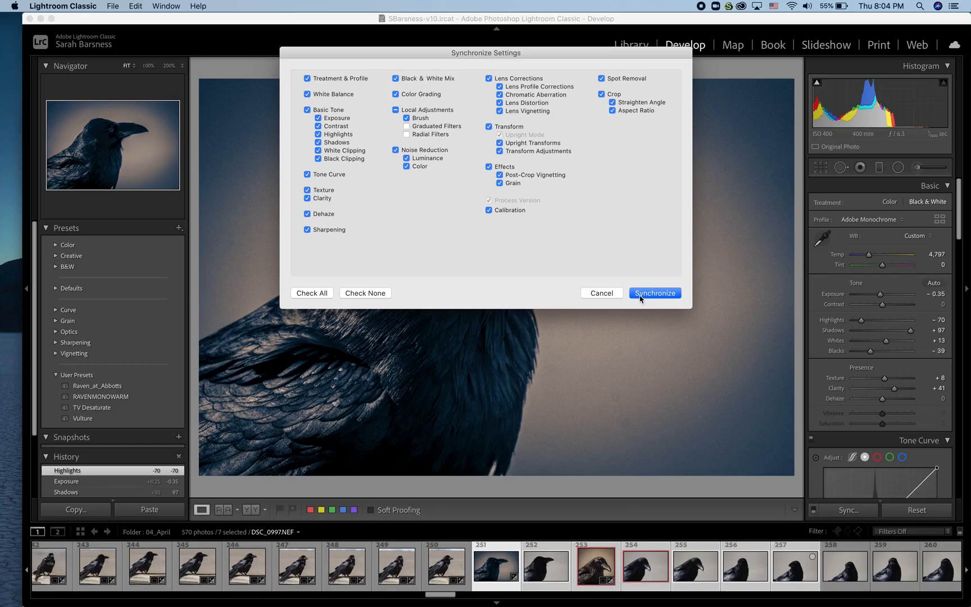
pyautogui.click(601, 95)
pyautogui.click(662, 294)
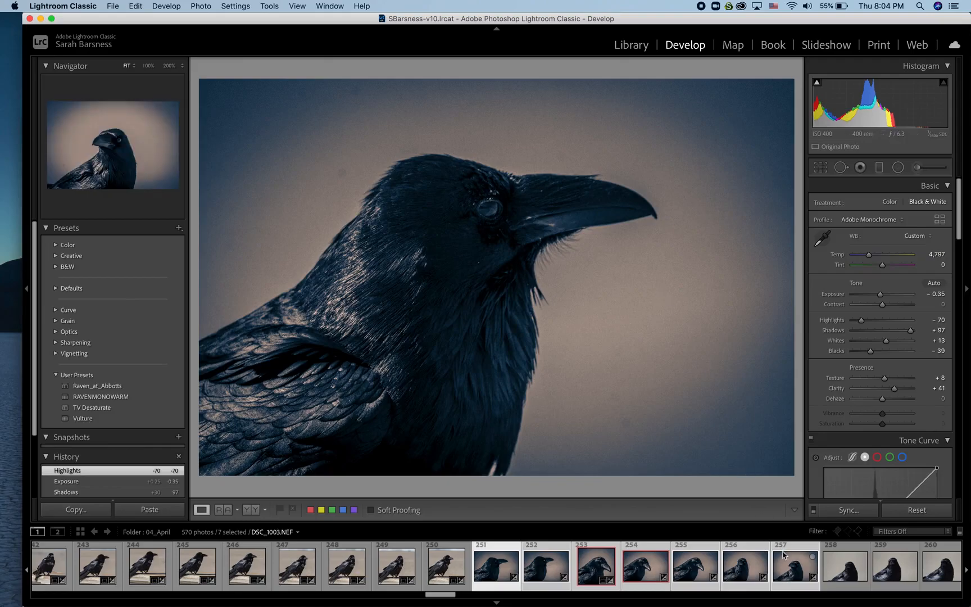
pyautogui.hscroll(3, 783, 556)
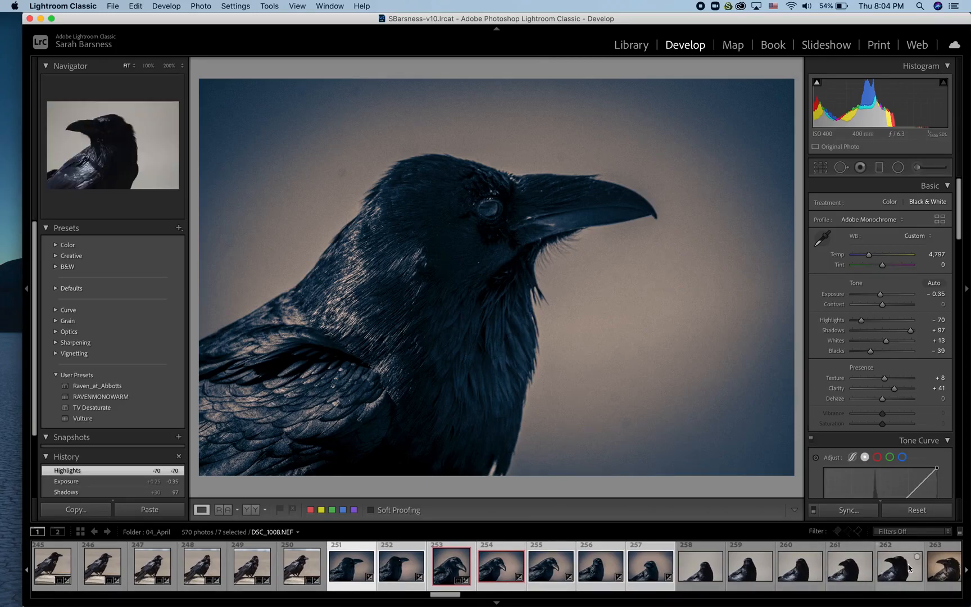
pyautogui.click(947, 570)
pyautogui.click(901, 573)
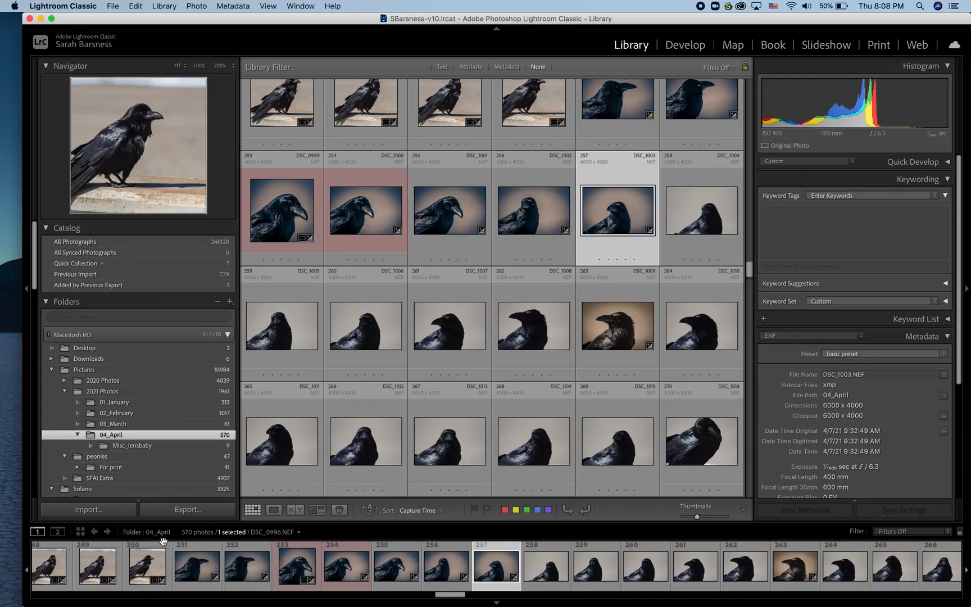
# Copy DSC_1003.NEF's develop settings, excluding Crop, Graduated Filters and Radial Filters, and paste them onto DSC_1010.NEF
pyautogui.click(686, 44)
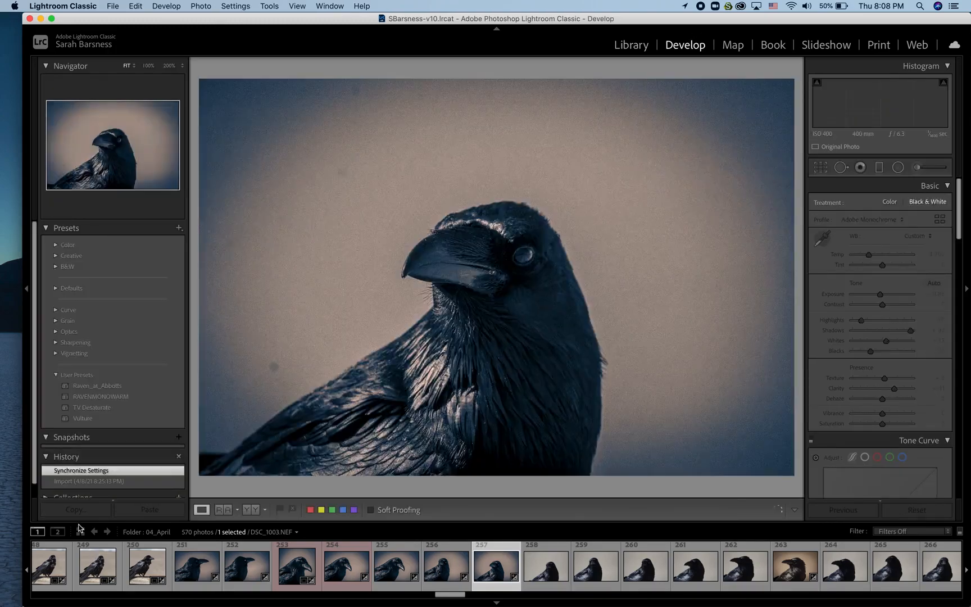
pyautogui.click(75, 510)
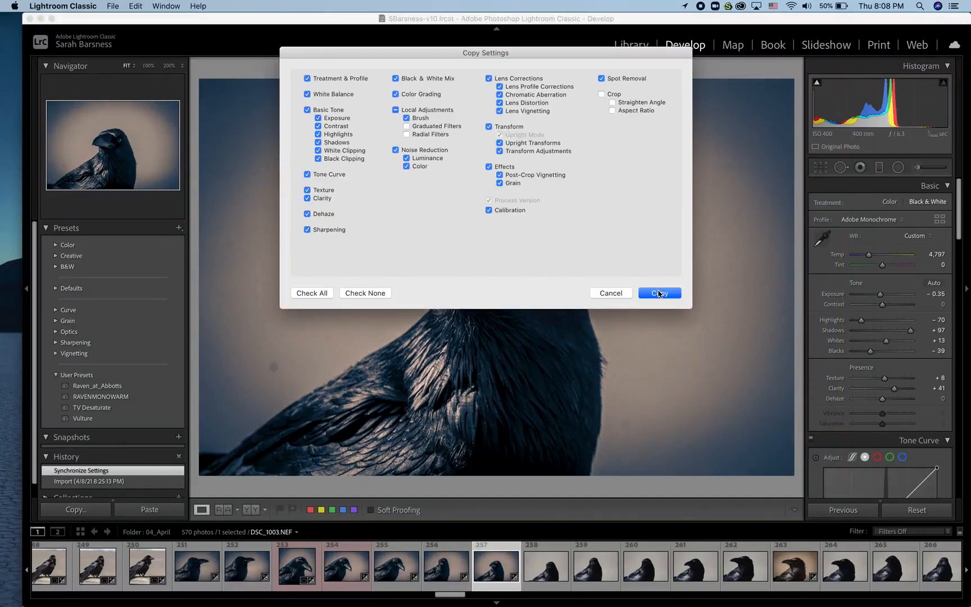
pyautogui.click(659, 294)
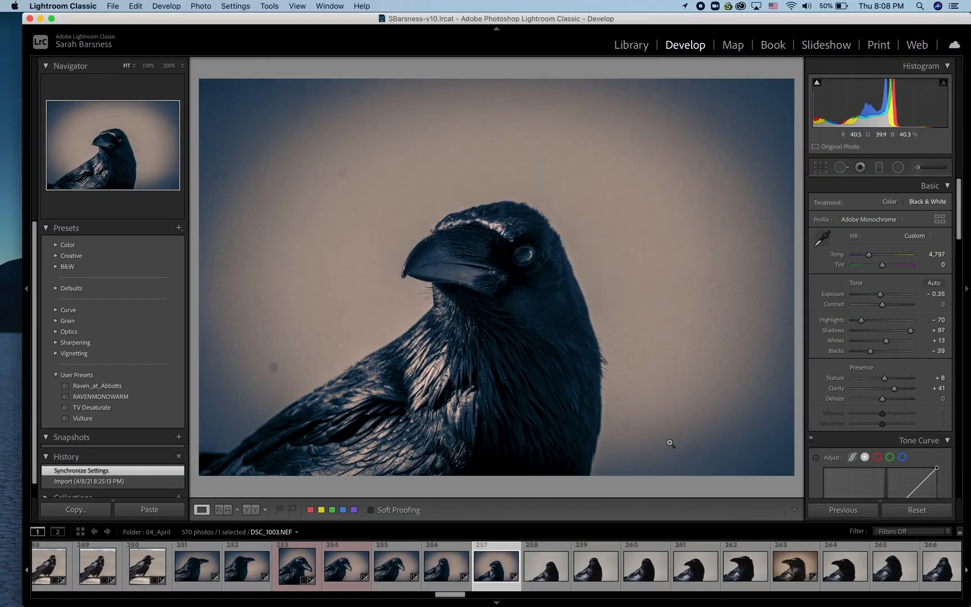
pyautogui.click(847, 572)
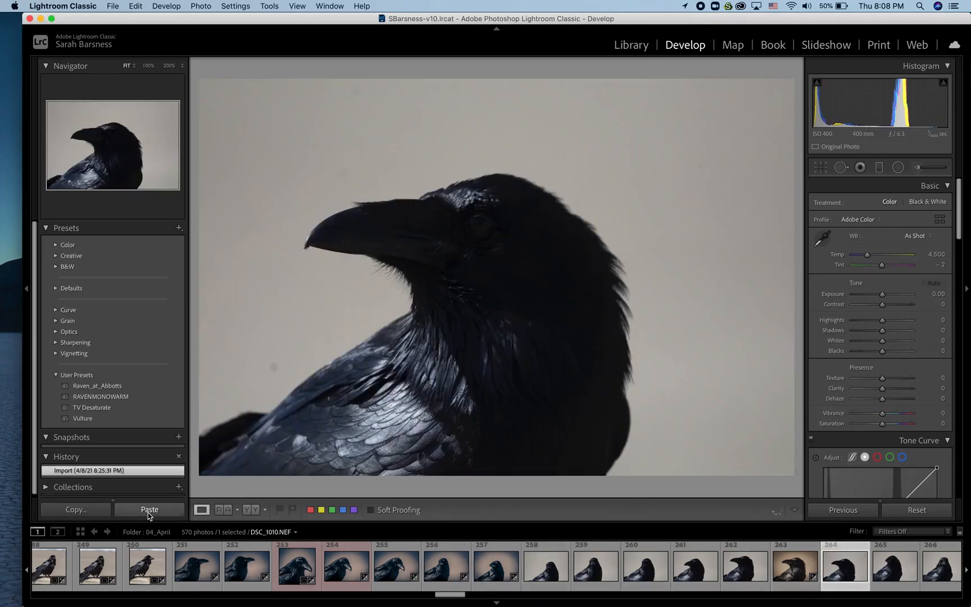
pyautogui.click(149, 509)
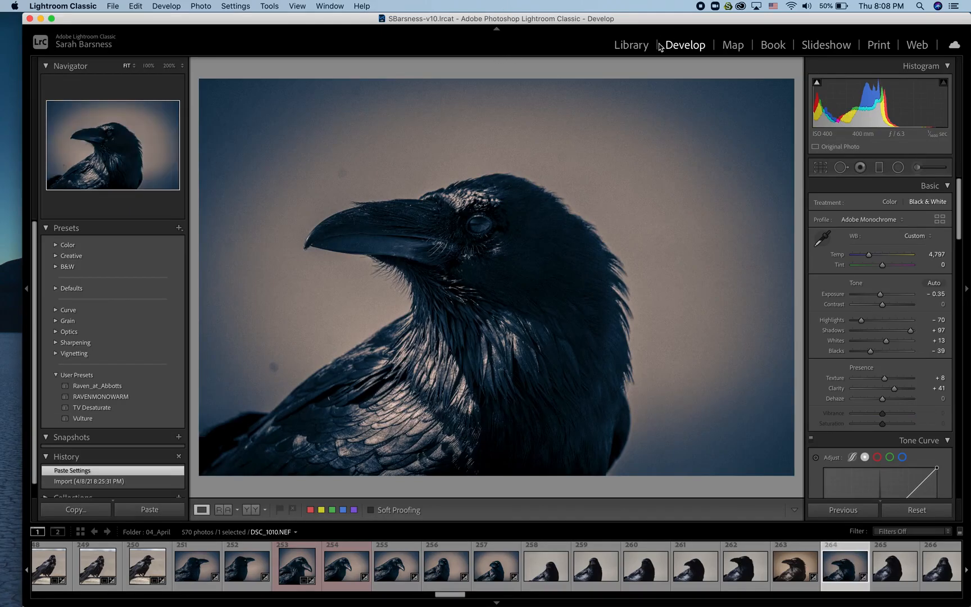
# Synchronize DSC_1010's settings, excluding Crop, Graduated and Radial Filters, with DSC_1004 through DSC_1008, DSC_1012 and DSC_1013 in the Library, and view DSC_1010 enlarged
pyautogui.click(630, 46)
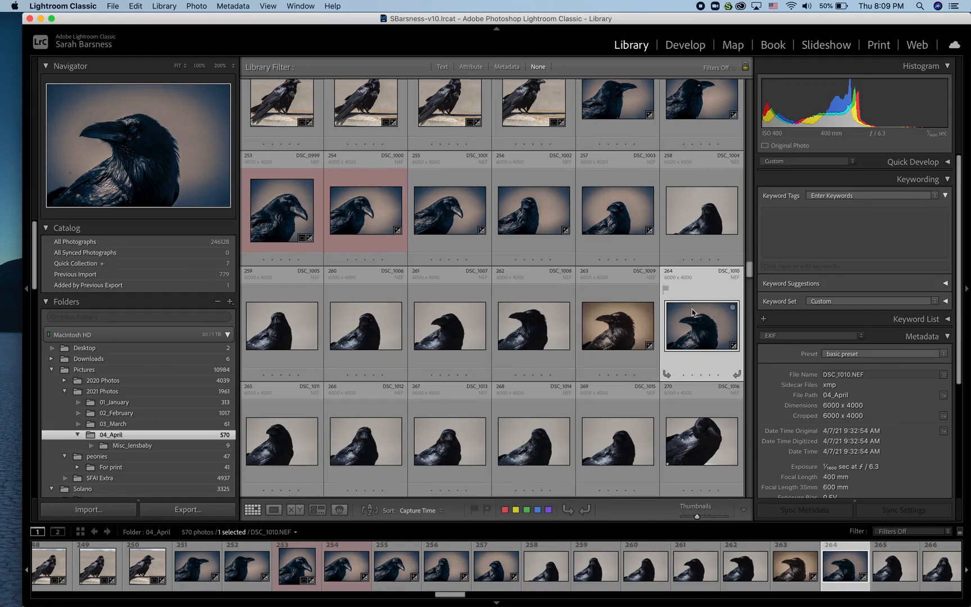
pyautogui.keyDown('super'); pyautogui.click(528, 342); pyautogui.keyUp('super')
pyautogui.keyDown('super'); pyautogui.click(450, 339); pyautogui.keyUp('super')
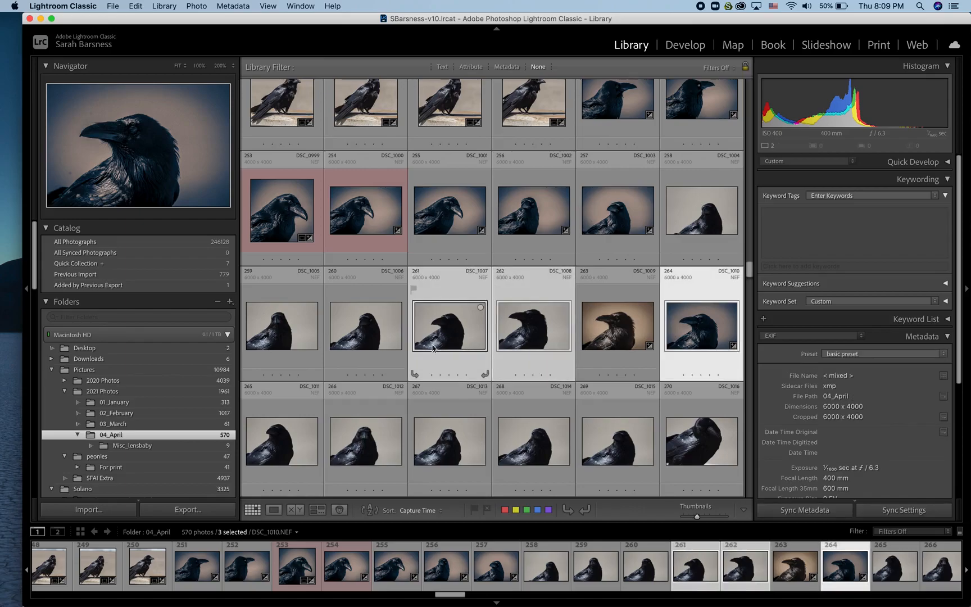
pyautogui.keyDown('super'); pyautogui.click(376, 346); pyautogui.keyUp('super')
pyautogui.keyDown('super'); pyautogui.click(281, 326); pyautogui.keyUp('super')
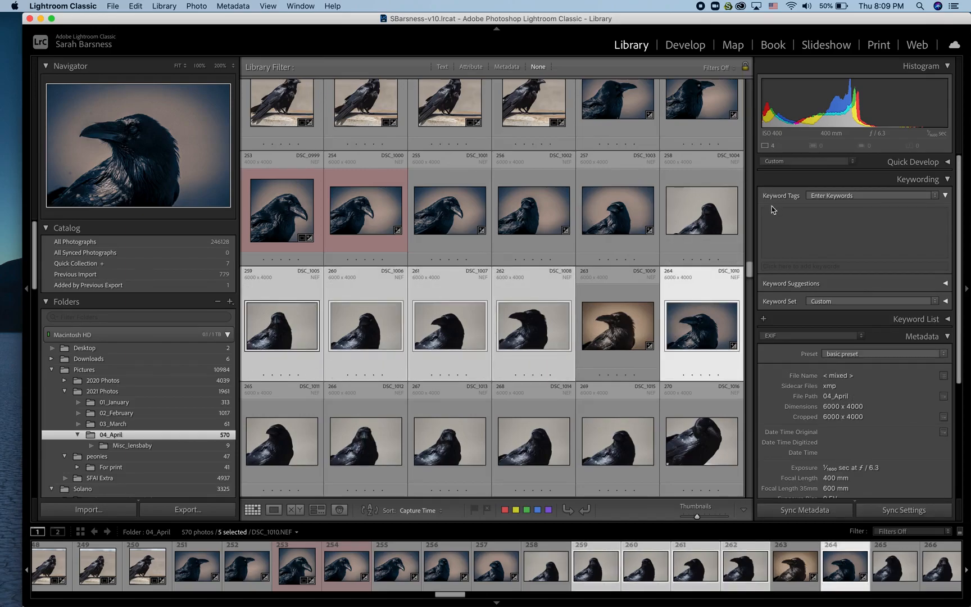
pyautogui.keyDown('super'); pyautogui.click(701, 211); pyautogui.keyUp('super')
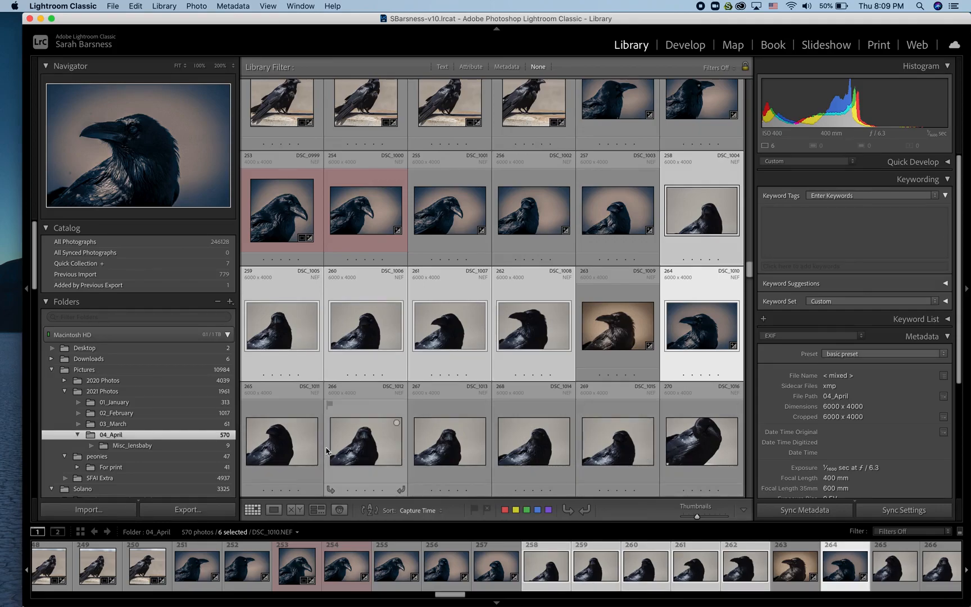
pyautogui.scroll(-2, 373, 445)
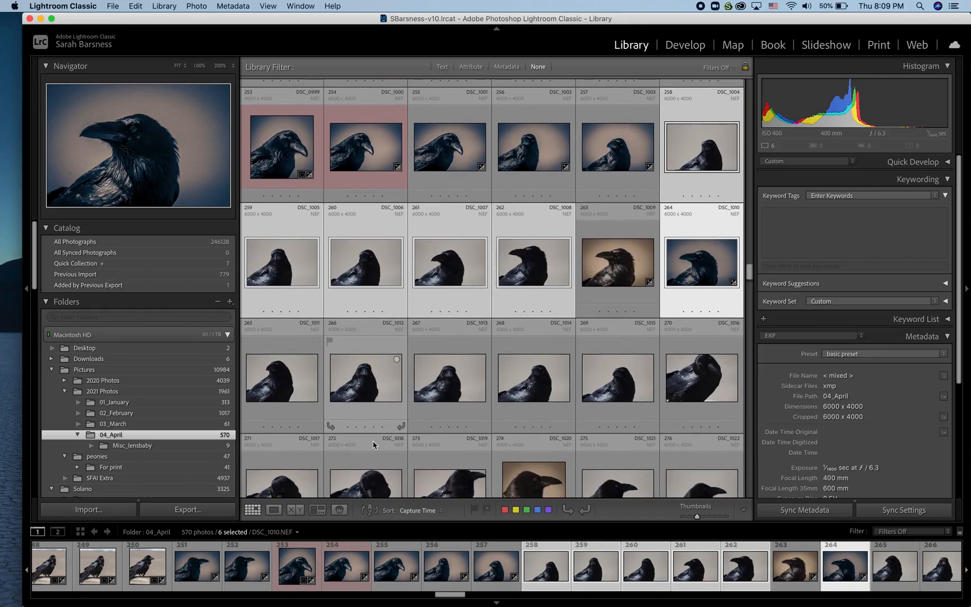
pyautogui.keyDown('super'); pyautogui.click(362, 385); pyautogui.keyUp('super')
pyautogui.keyDown('super'); pyautogui.click(450, 386); pyautogui.keyUp('super')
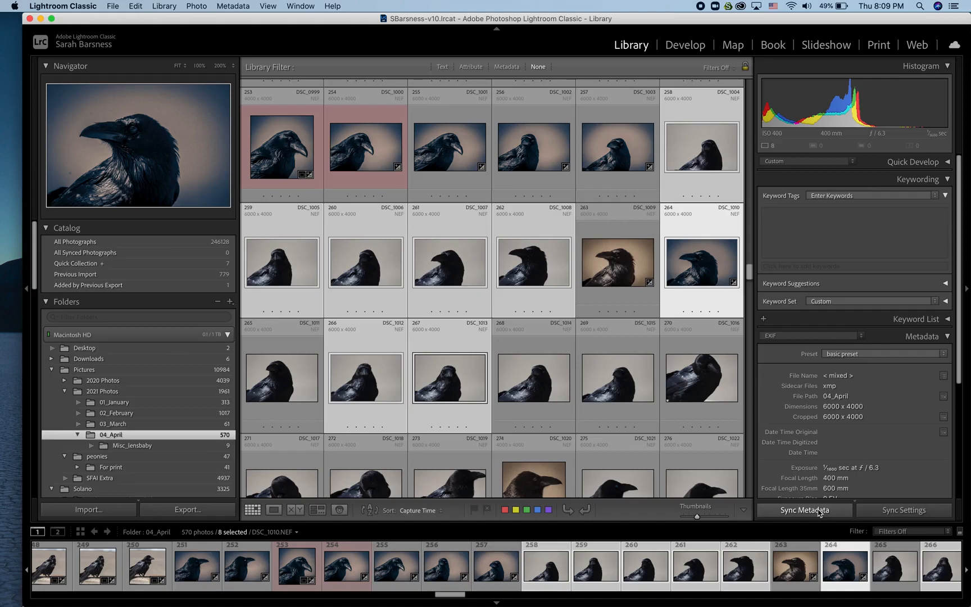
pyautogui.click(797, 511)
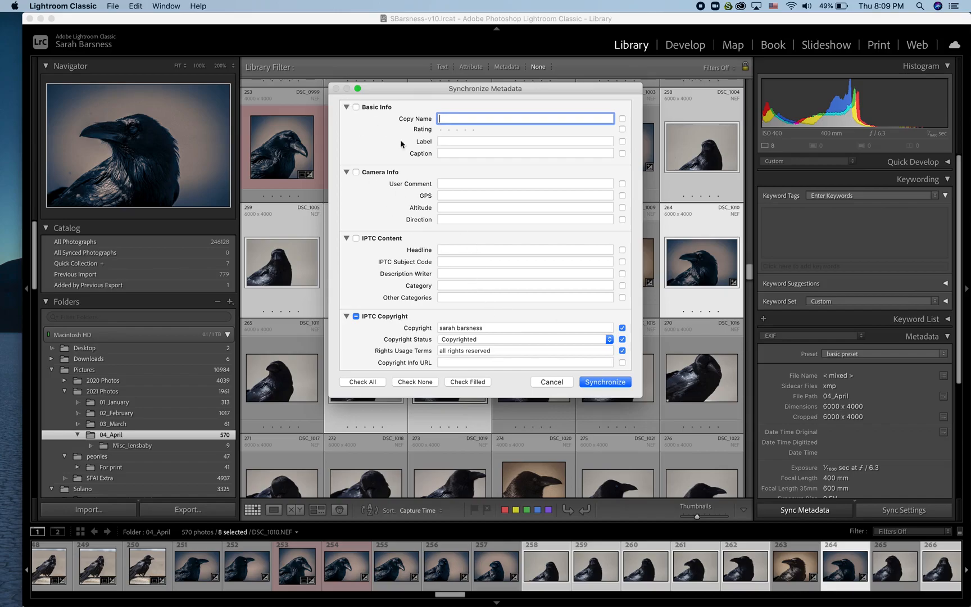
pyautogui.click(553, 382)
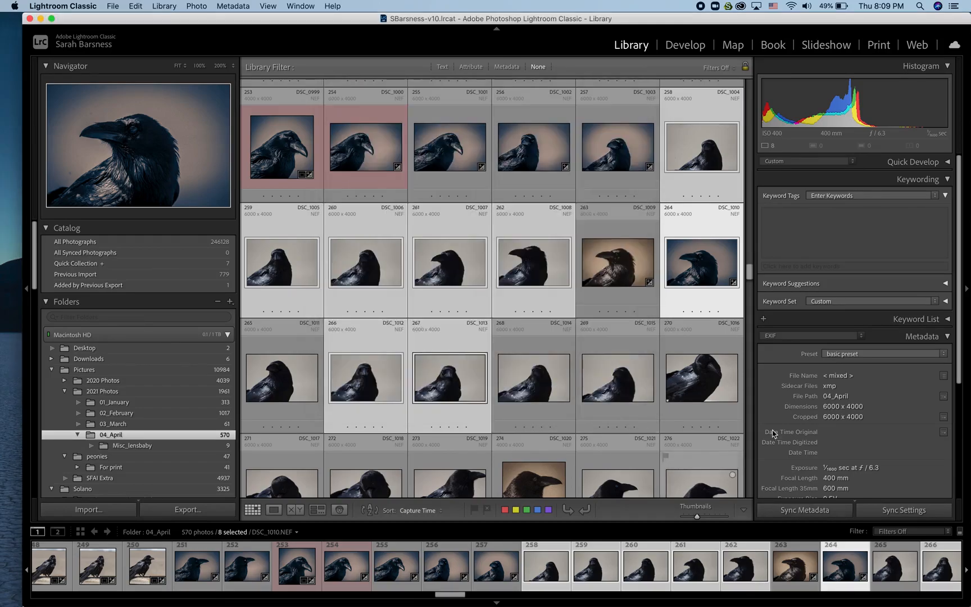
pyautogui.click(902, 510)
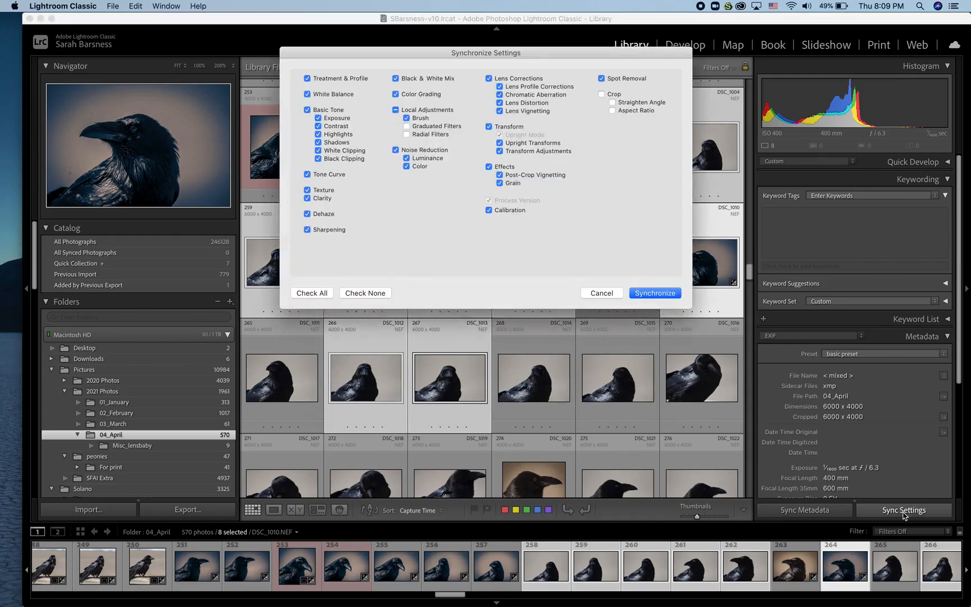
pyautogui.click(650, 296)
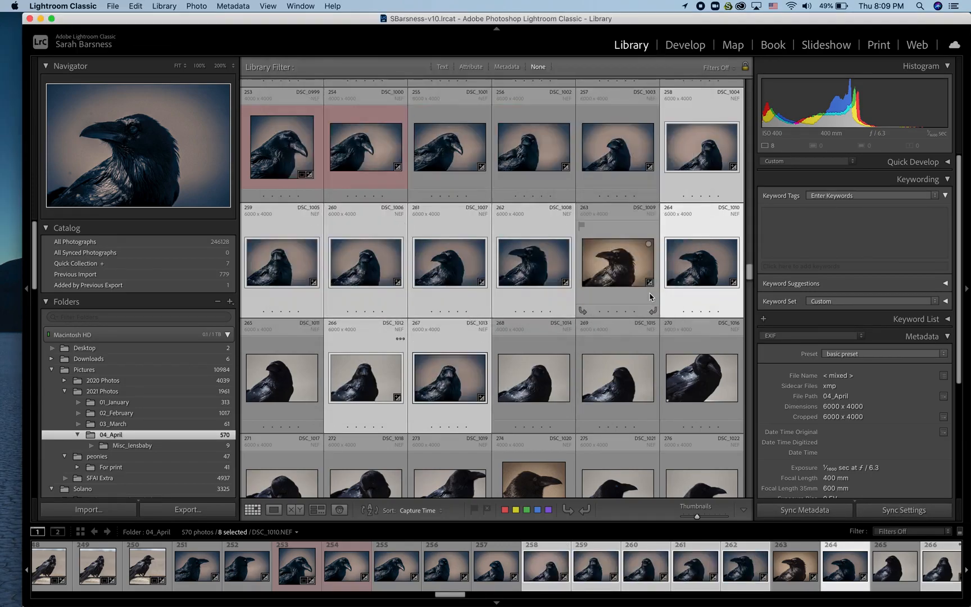
pyautogui.doubleClick(685, 298)
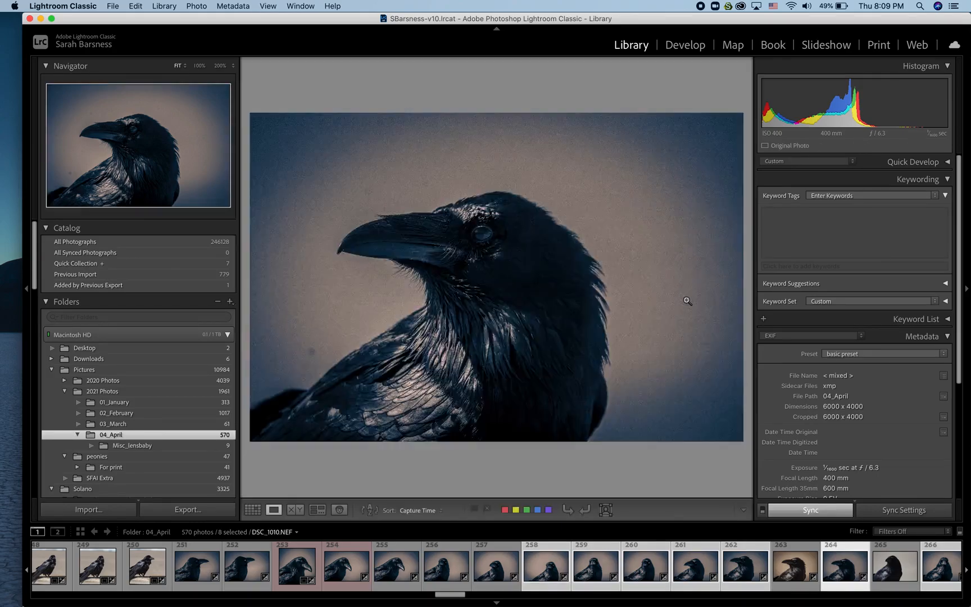